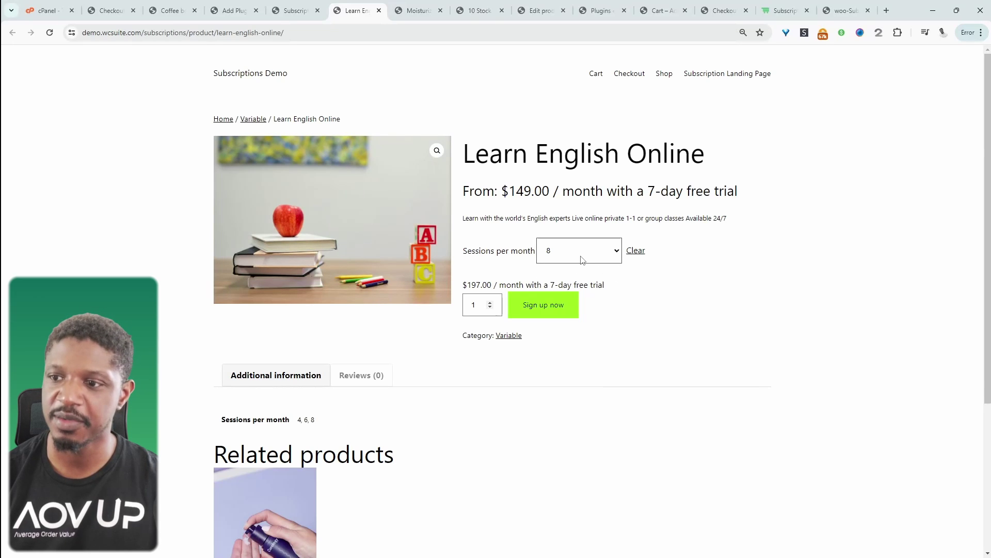
Step: Compare the prices of the 6 and 4 sessions-per-month options on the Learn English Online product page
left_click(582, 259)
left_click(576, 286)
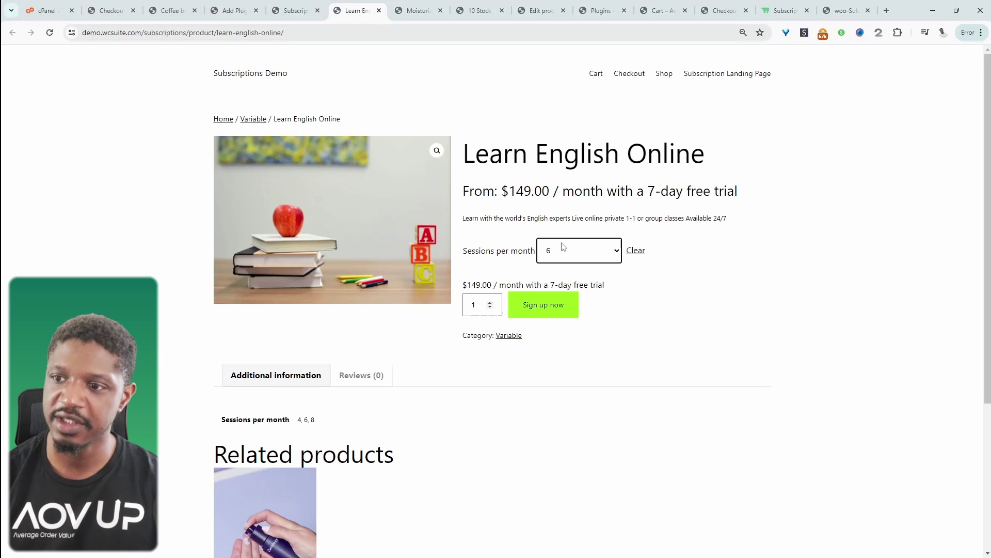
left_click(564, 248)
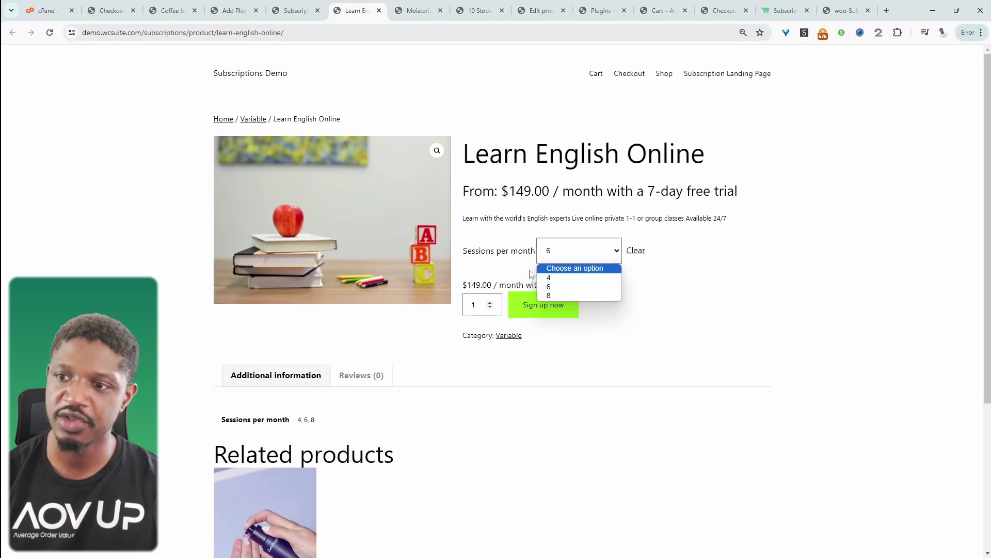
left_click(560, 288)
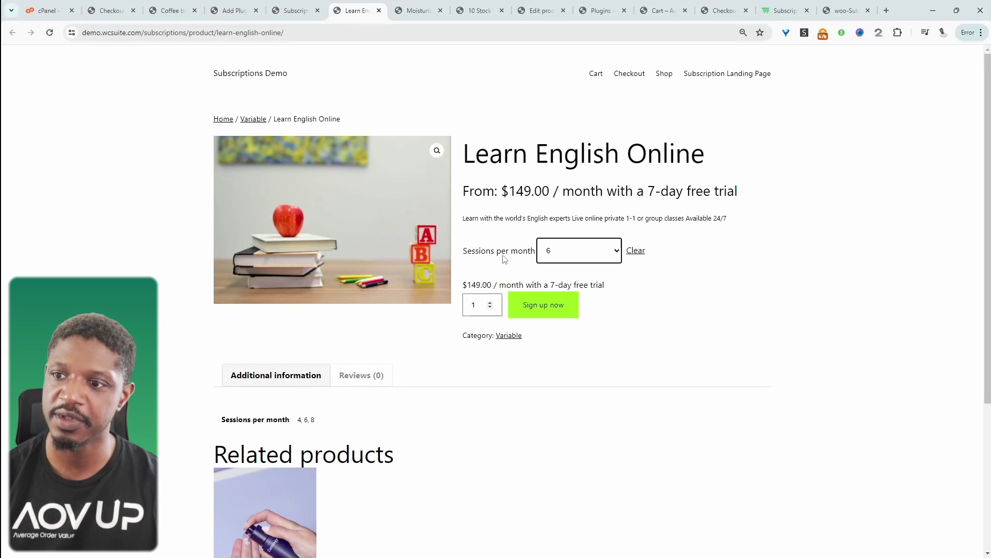
left_click(592, 258)
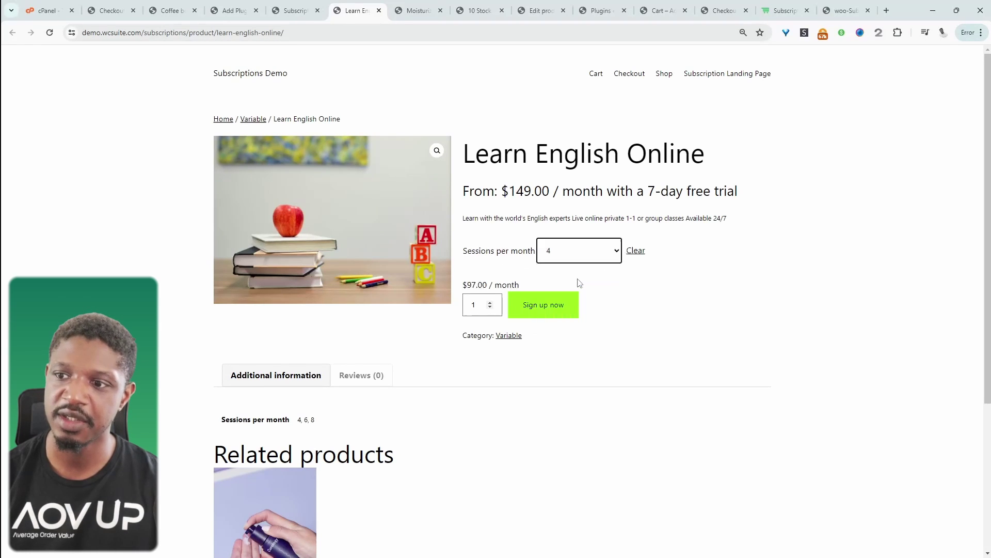
left_click(581, 279)
left_click(568, 251)
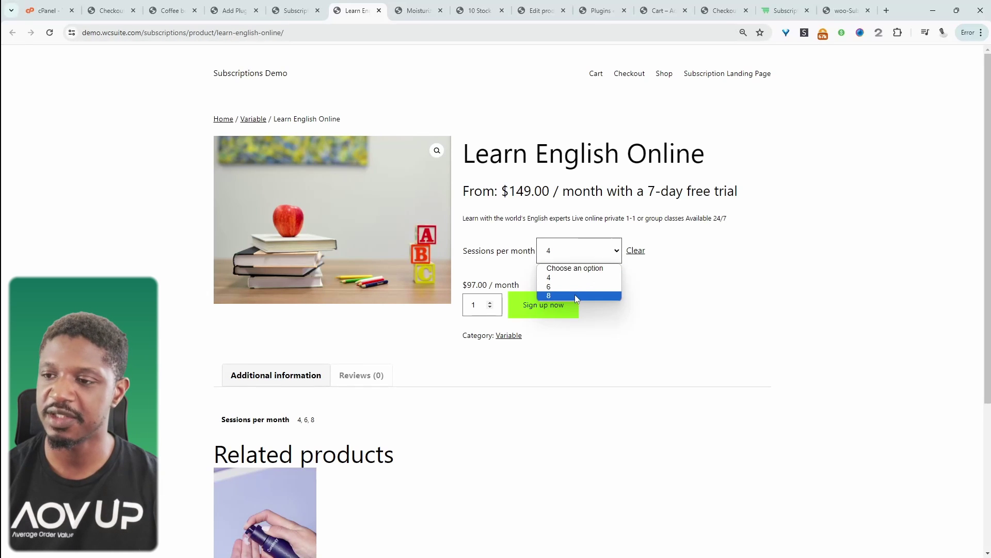
left_click(768, 308)
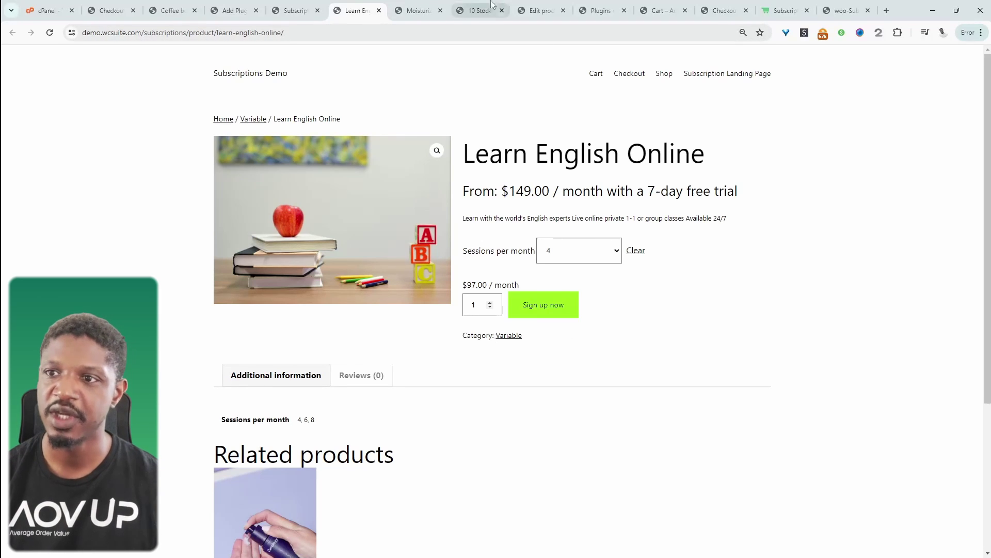
Step: View the Moisturizer /w Variations product with its monthly subscribe purchase option selected
left_click(408, 17)
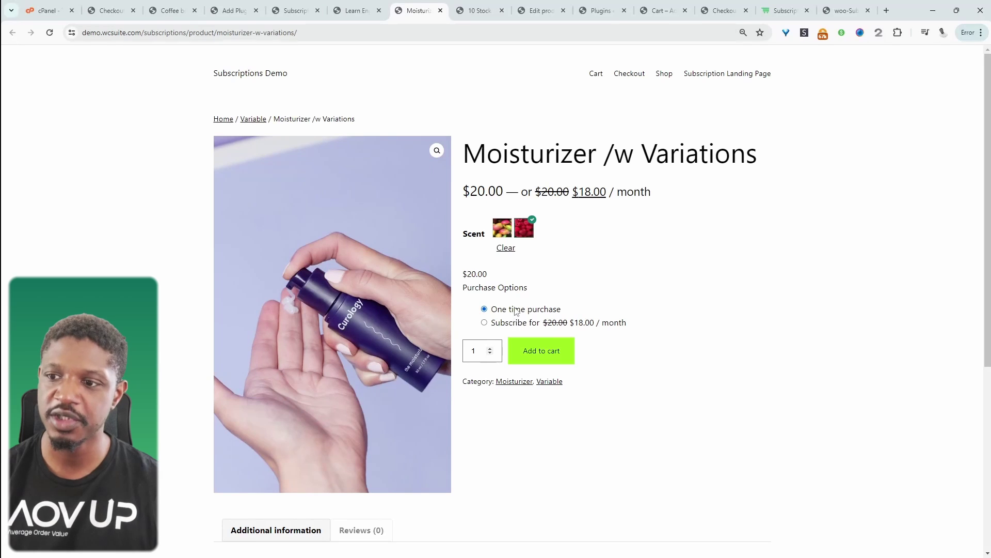
left_click(486, 324)
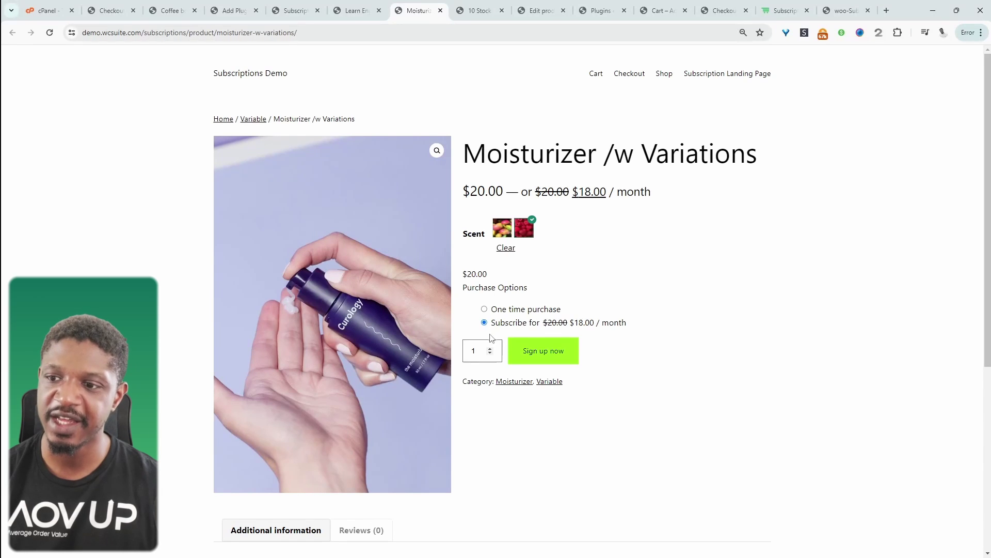
Step: In the store's AOVup Subscriptions settings, allow switching between subscription variations
left_click(845, 10)
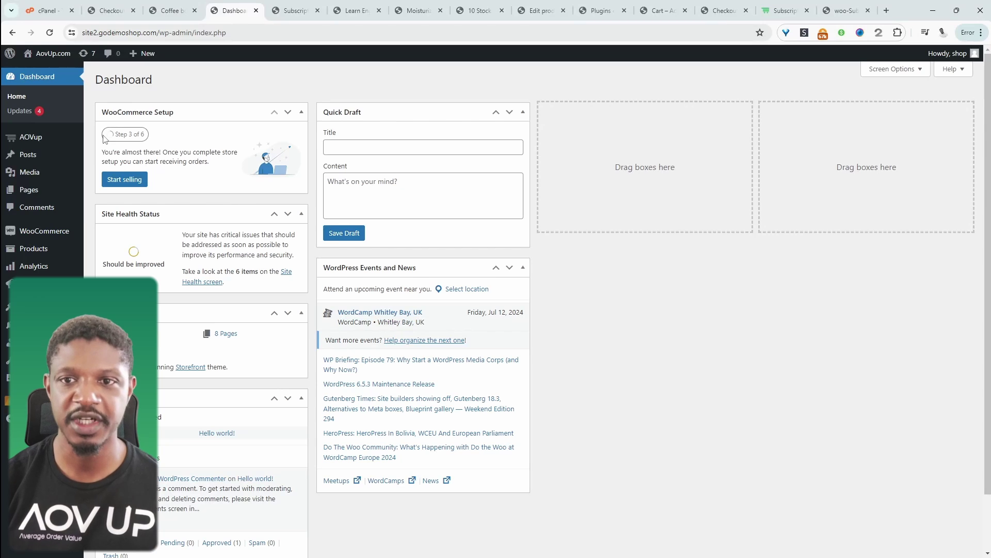
mouse_move(55, 136)
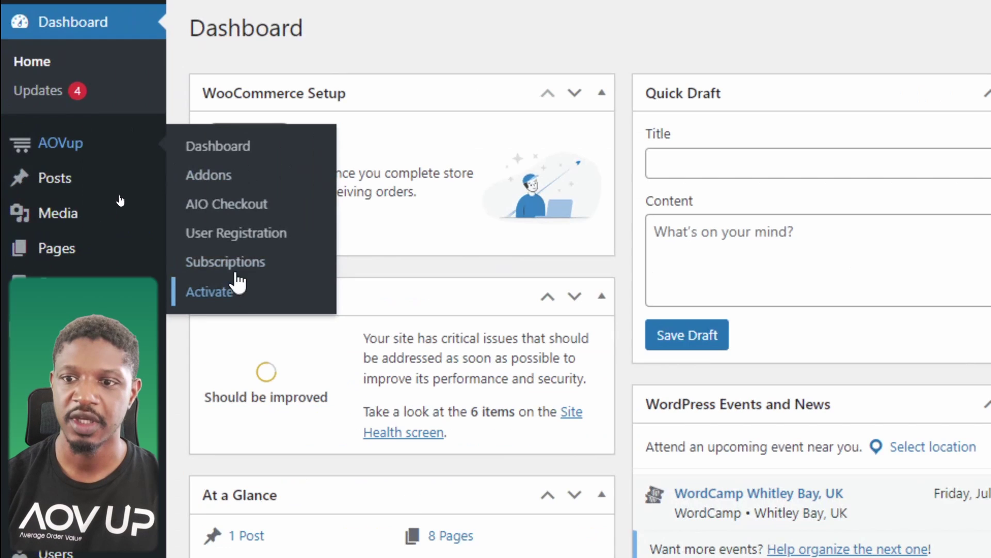
left_click(240, 261)
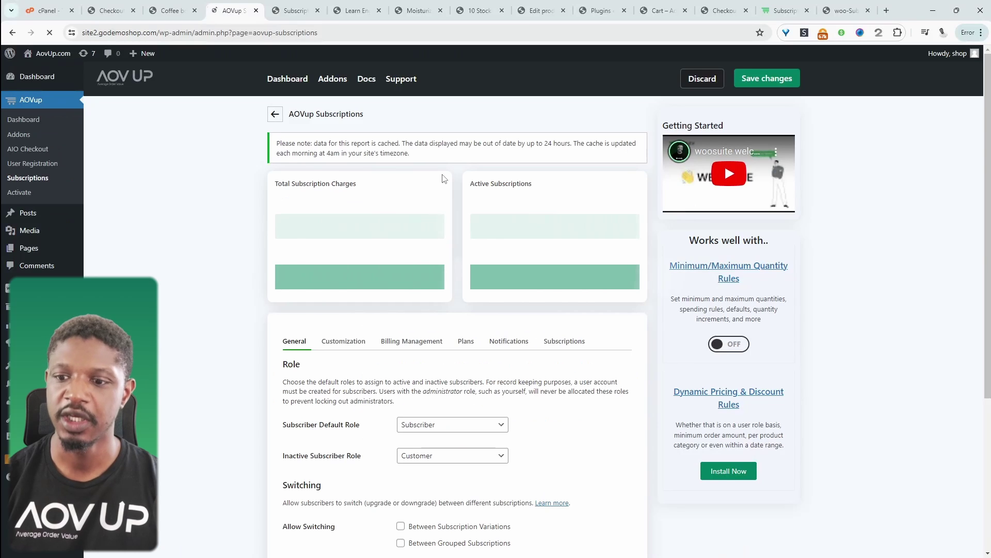
scroll(293, 396, "down", 2)
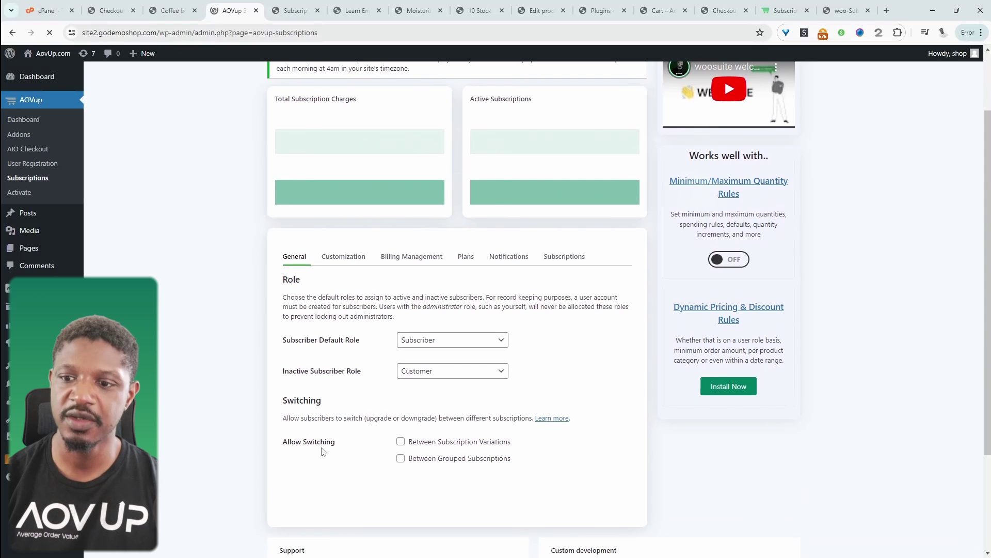
left_click(401, 442)
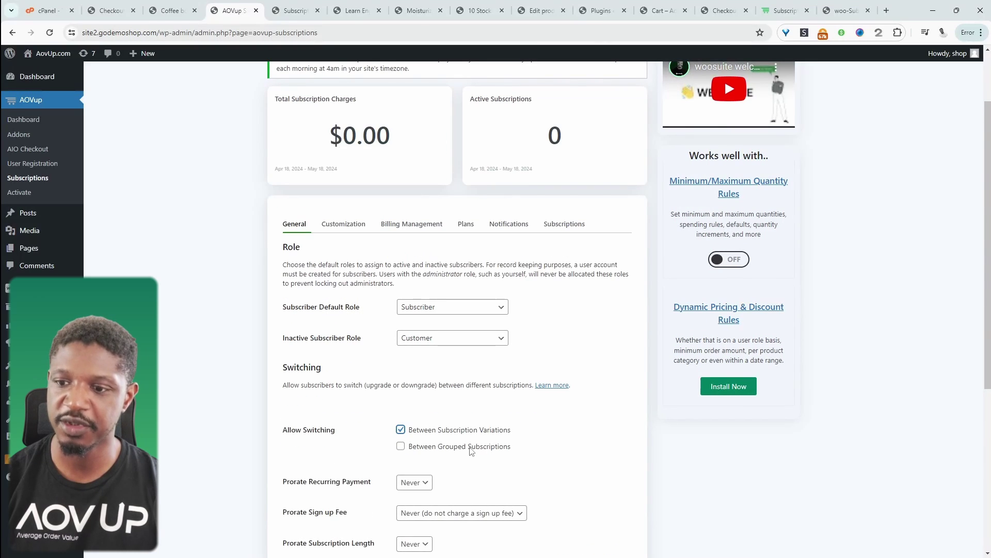
Step: Review the proration and switch button text options, and save the subscription settings
scroll(464, 413, "down", 3)
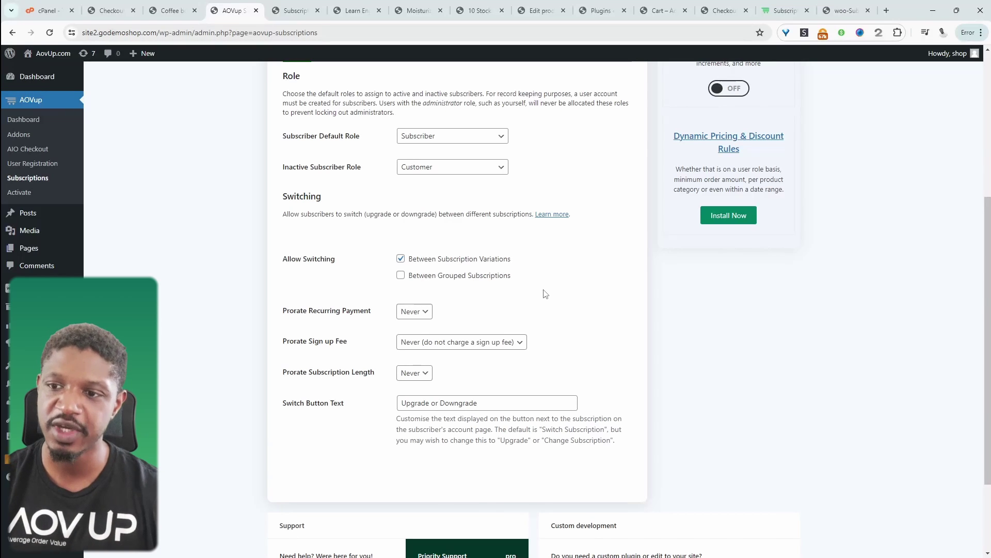
scroll(288, 322, "down", 1)
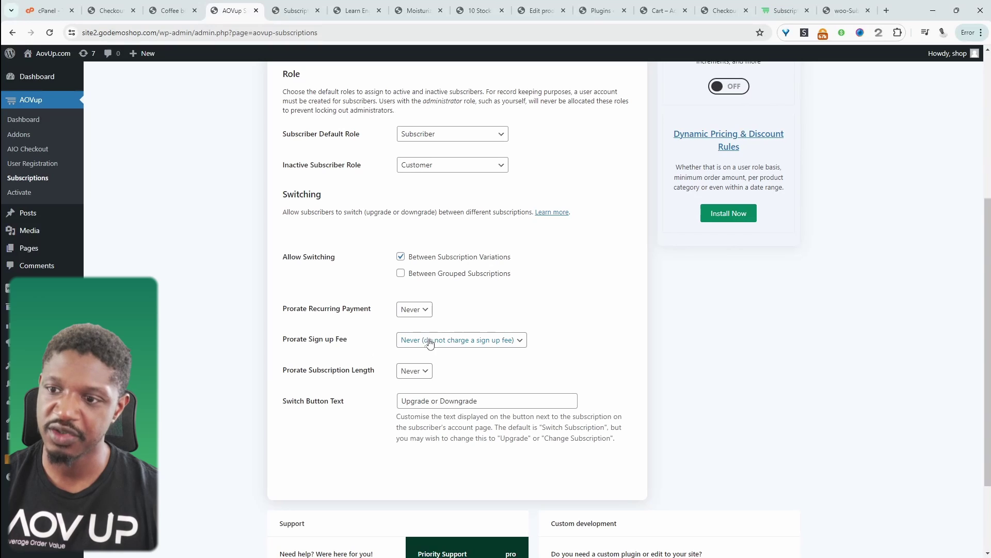
left_click(462, 342)
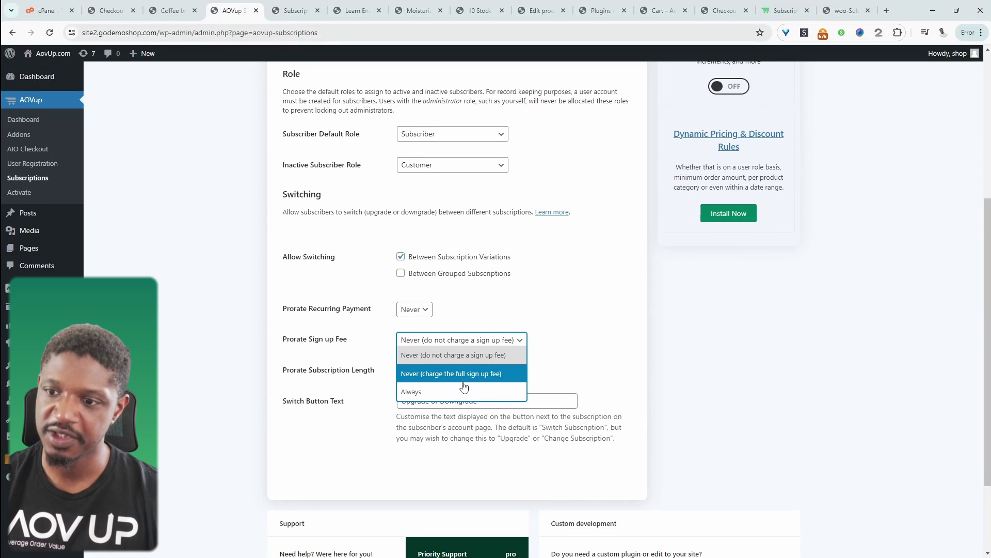
left_click(609, 299)
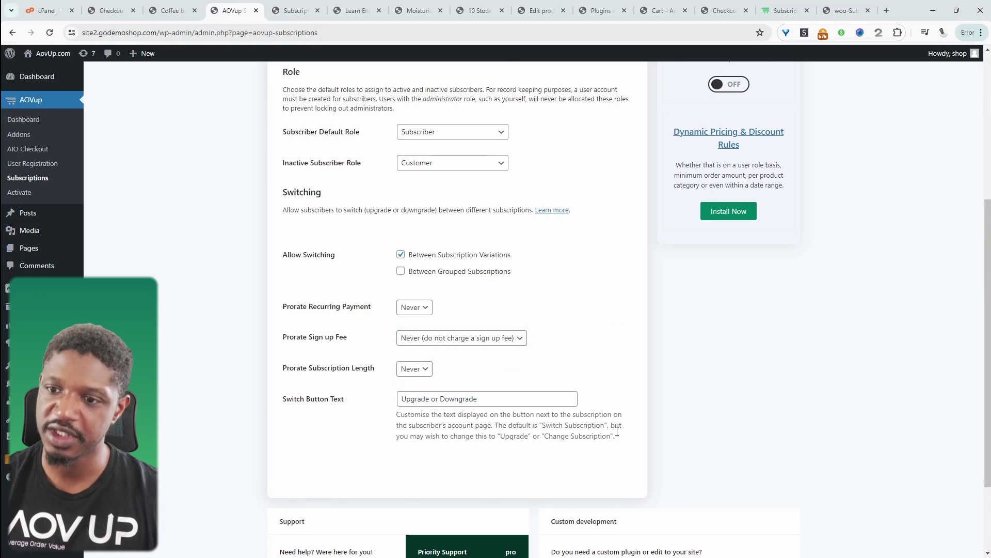
scroll(614, 434, "down", 1)
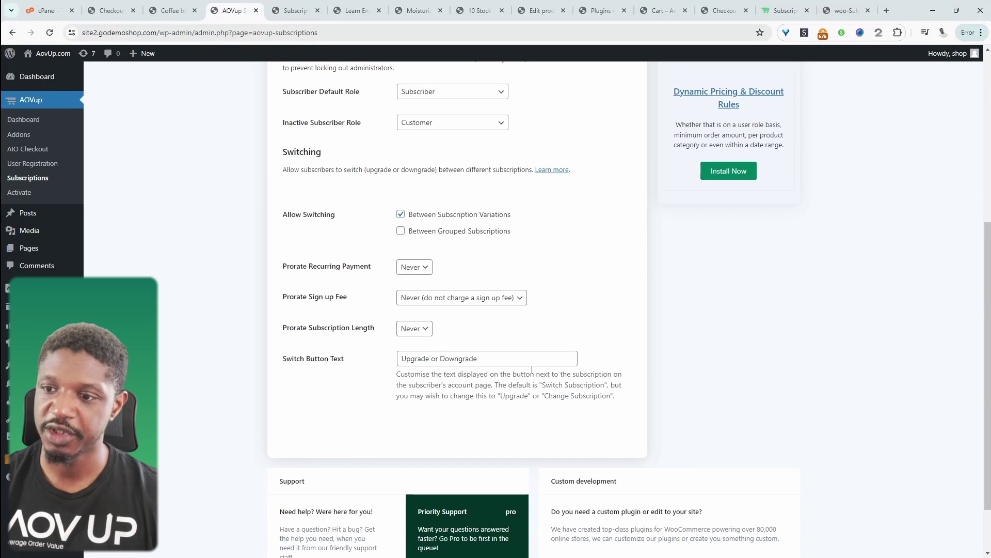
left_click_drag(406, 358, 471, 362)
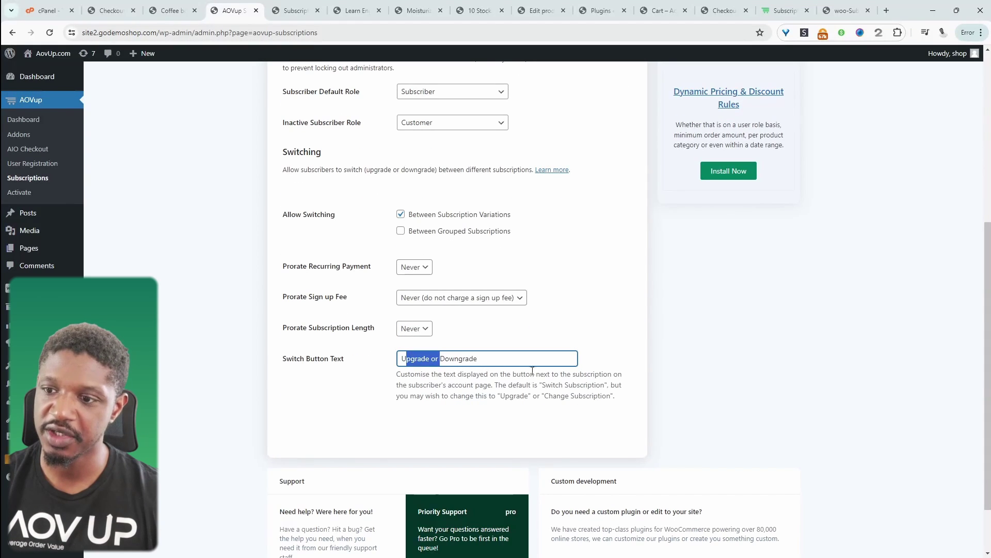
scroll(532, 370, "up", 6)
left_click(774, 80)
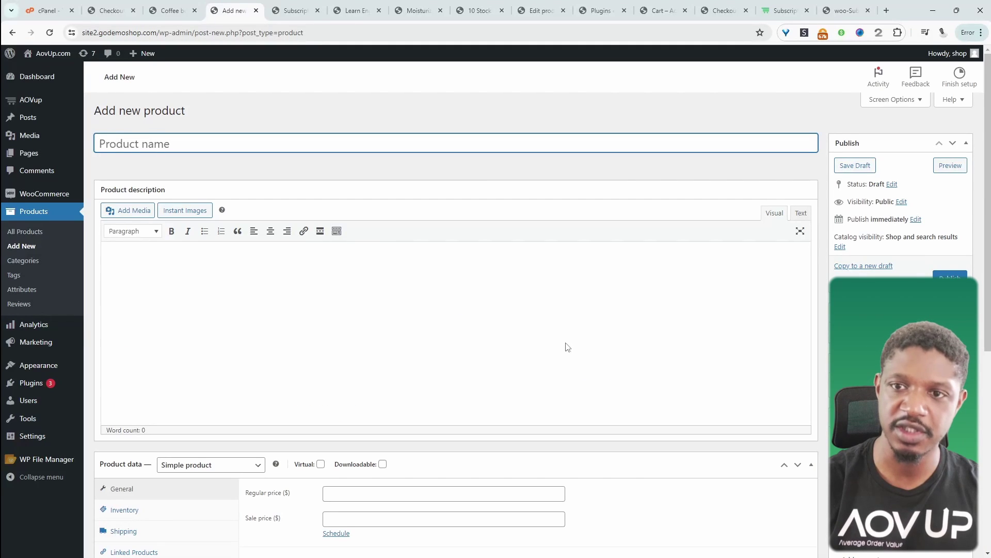
Step: Name the new product Socks and set its product type to Variable subscription
type("Socks")
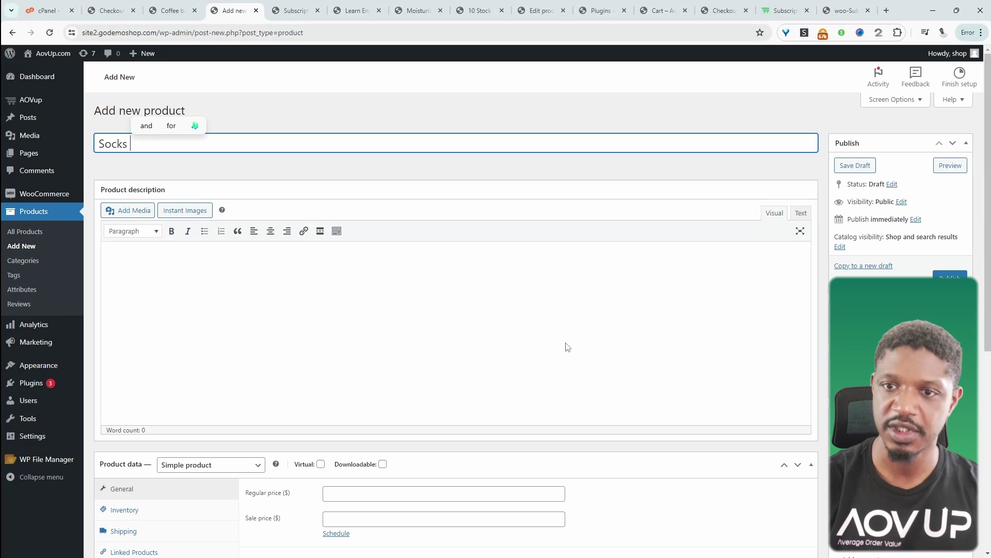
scroll(567, 346, "down", 4)
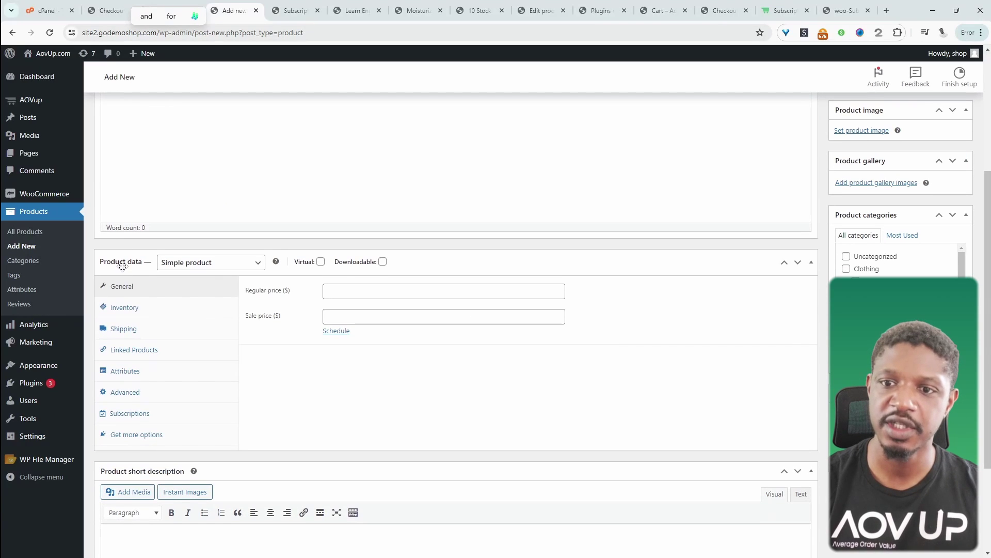
left_click(205, 263)
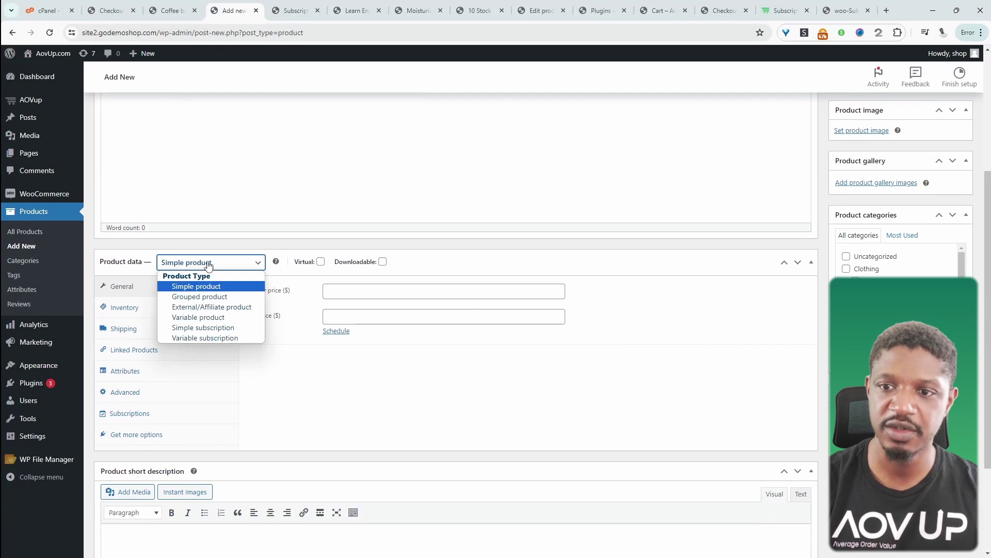
left_click(199, 339)
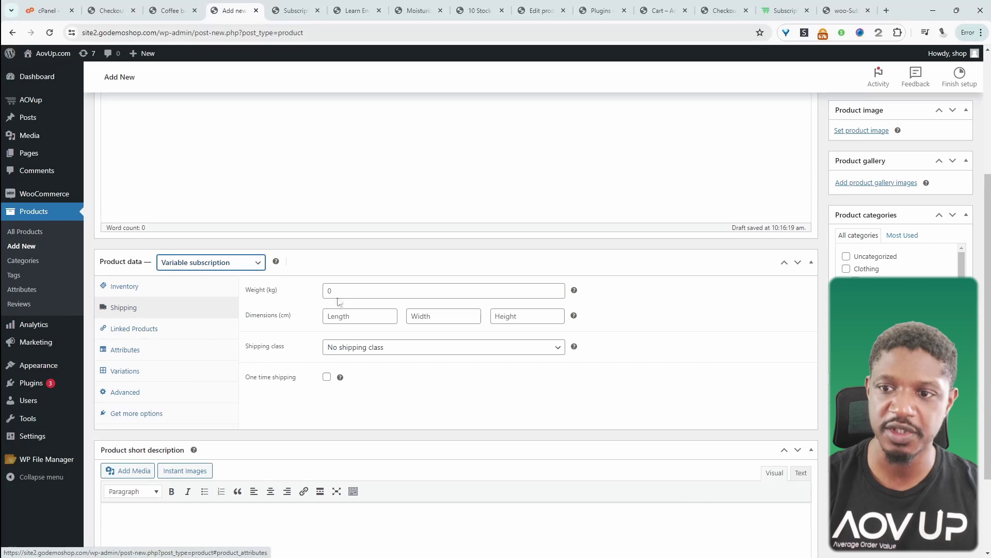
Step: Open the Socks product's attributes at the name of a new attribute
left_click(141, 353)
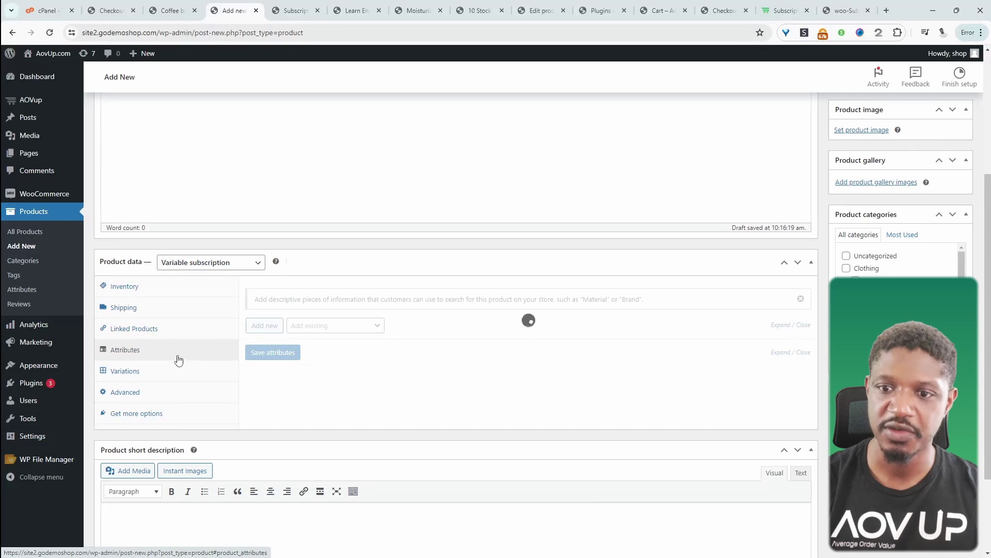
left_click(297, 389)
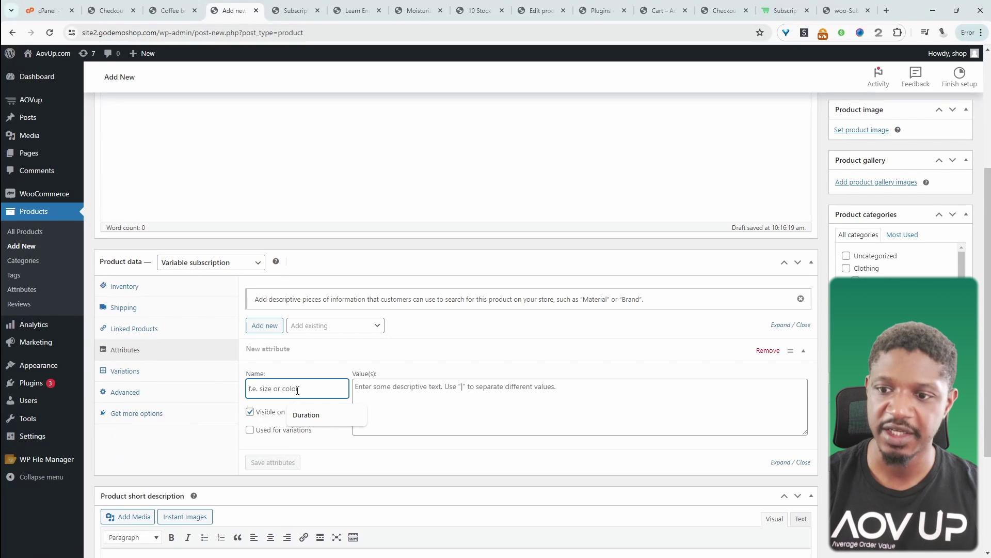
type("De")
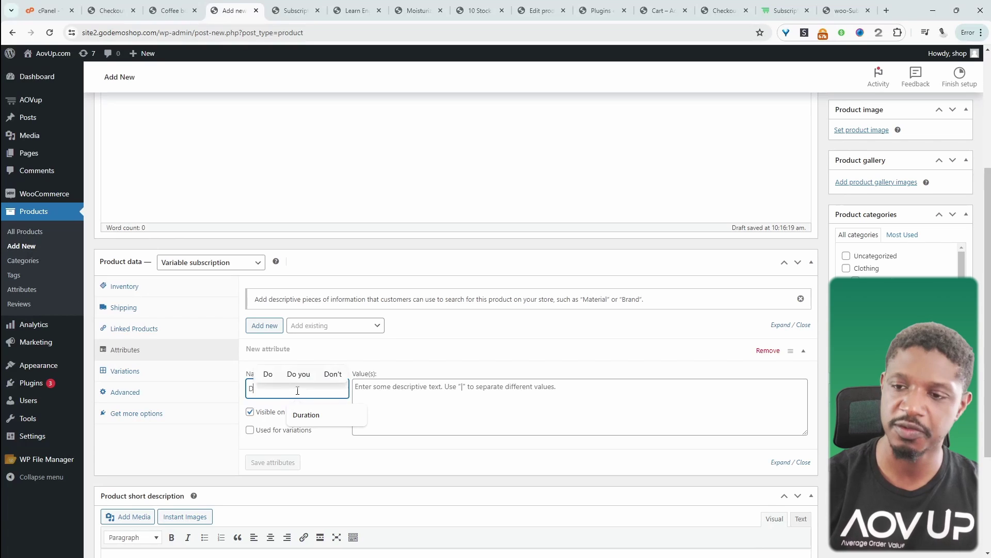
key("BackSpace")
key("BackSpace")
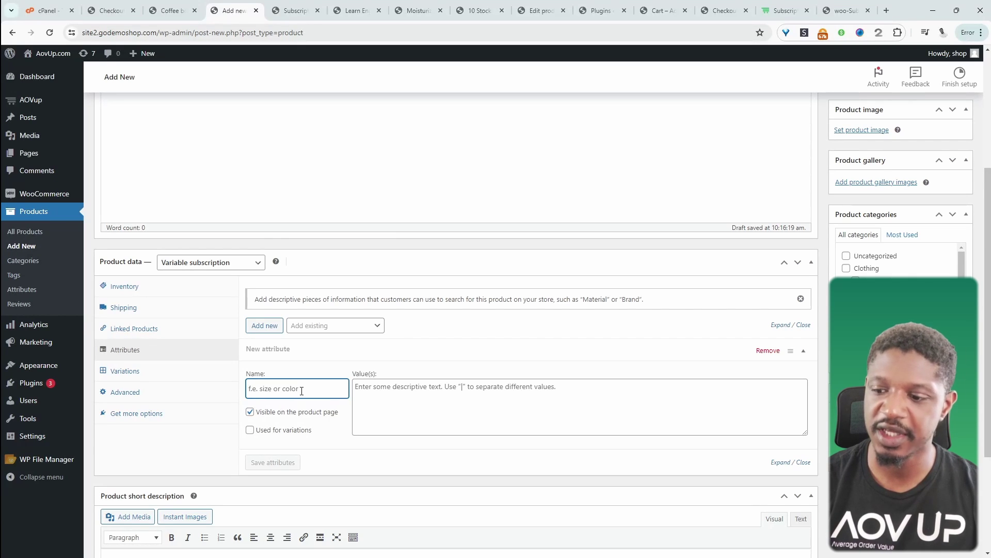
type("Color")
left_click(411, 402)
type("Re")
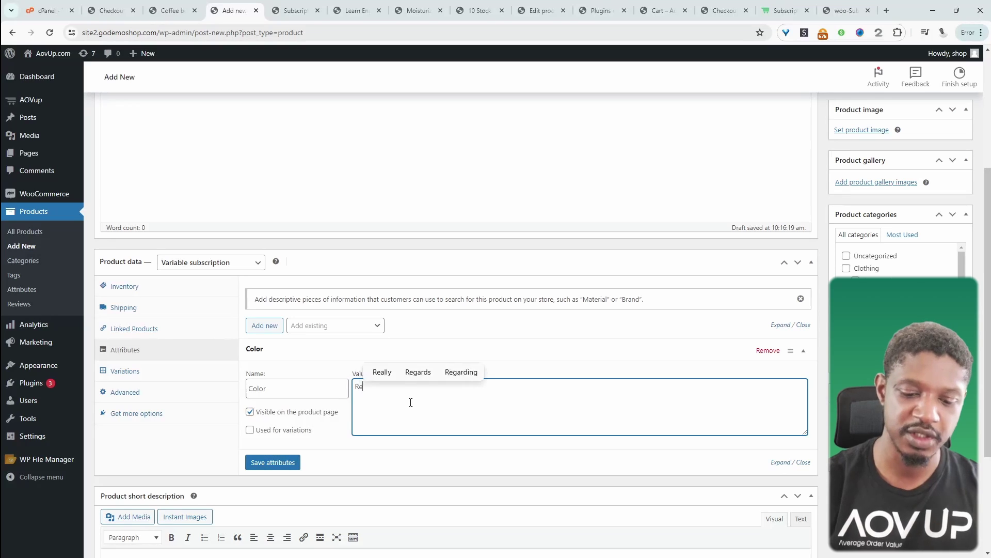
type("d |")
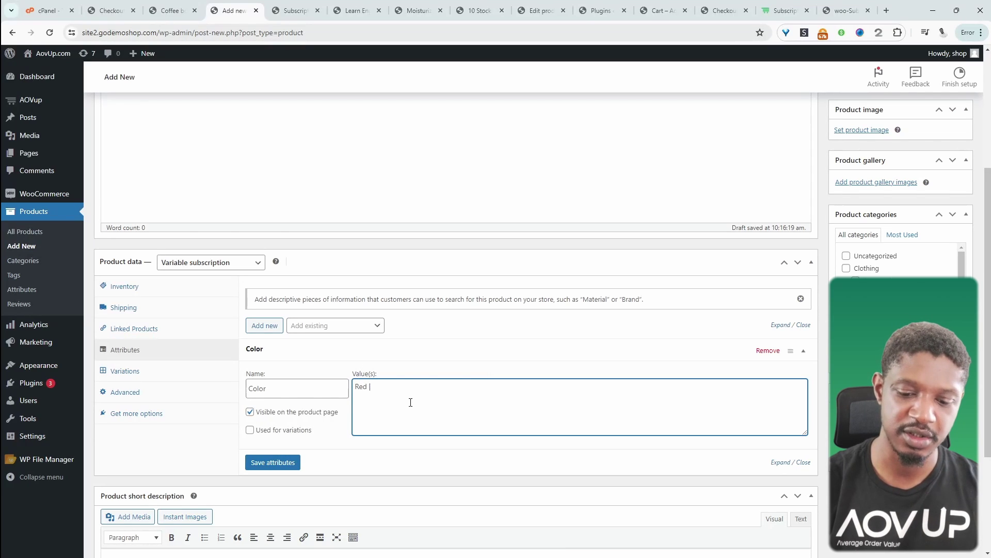
type("ellow")
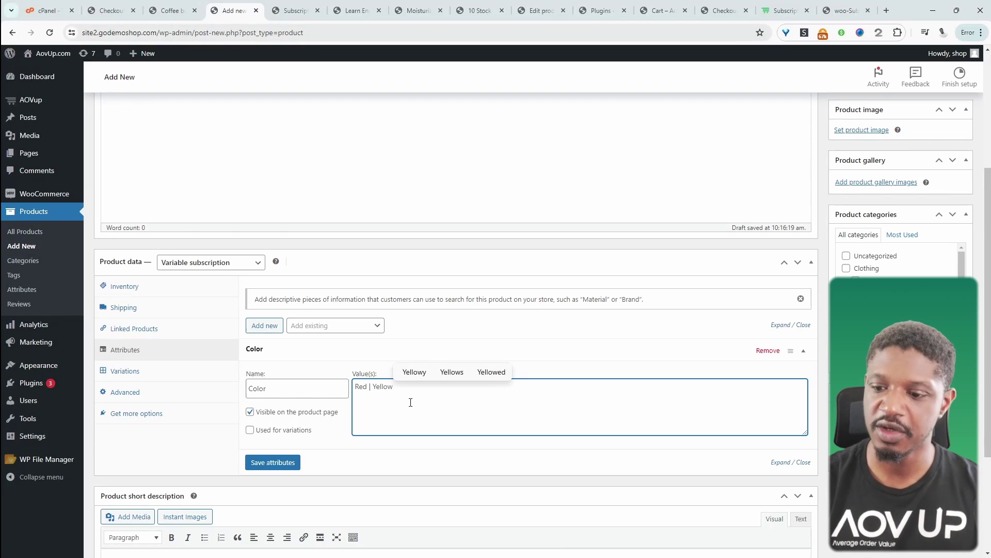
key("ctrl+a")
key("BackSpace")
Step: Rename the new product attribute to Delivery
key("shift+Tab")
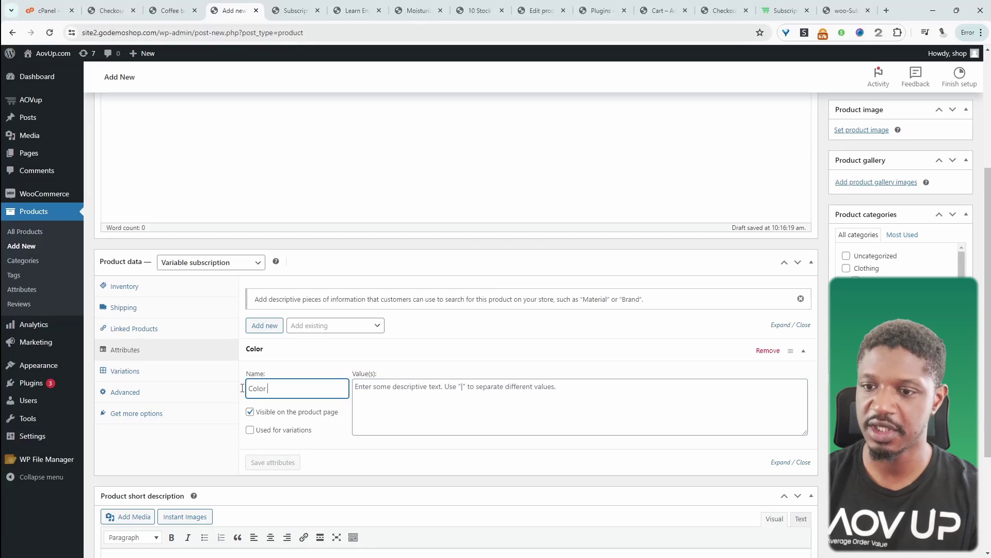
type("Del")
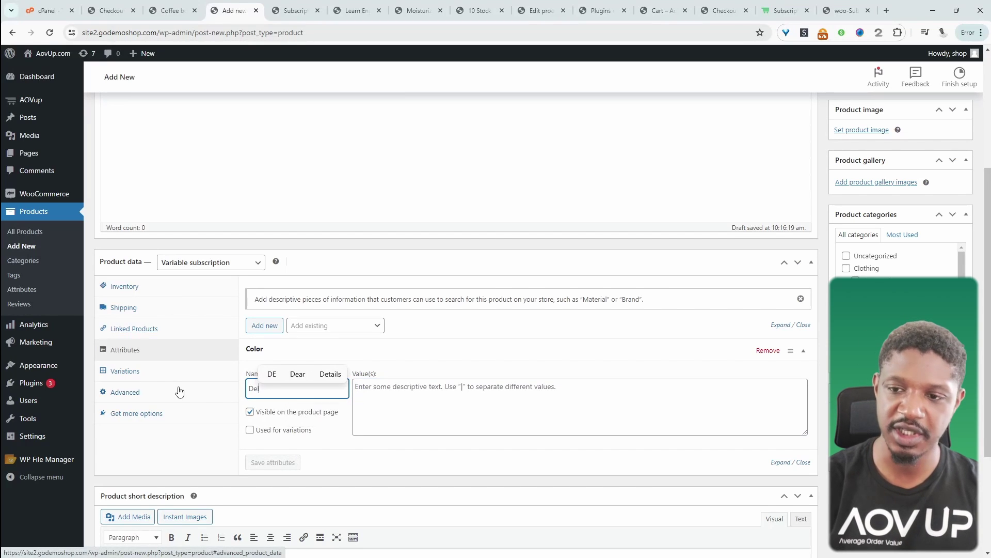
left_click(290, 376)
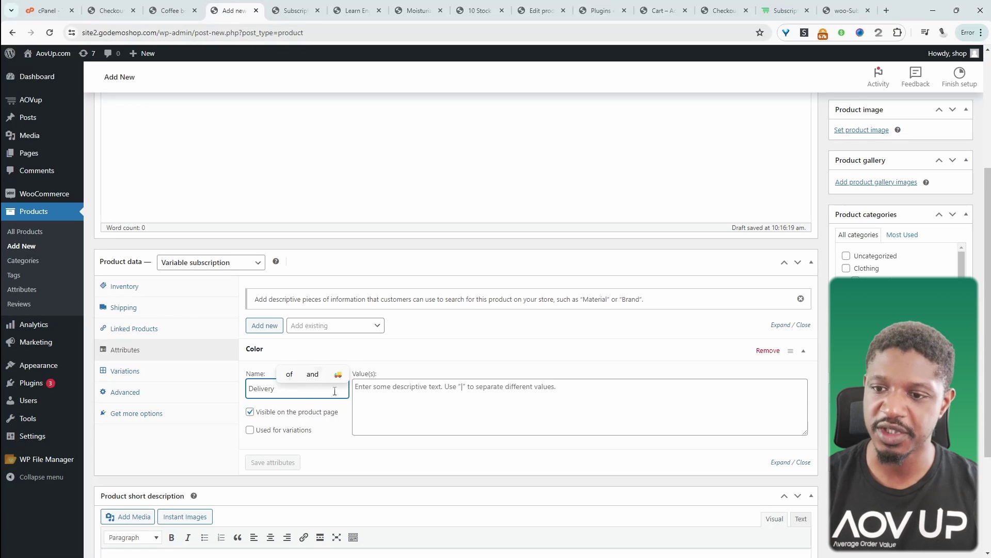
Step: Give the Delivery attribute the values 1 Month, 3 Months and 6 Months, separated by vertical bars
left_click(372, 390)
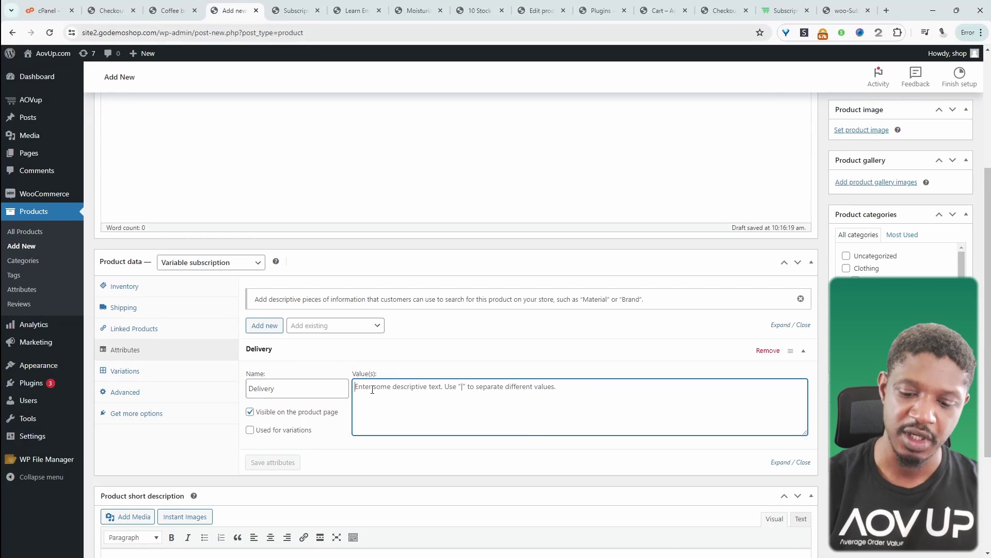
type("1 Month | ")
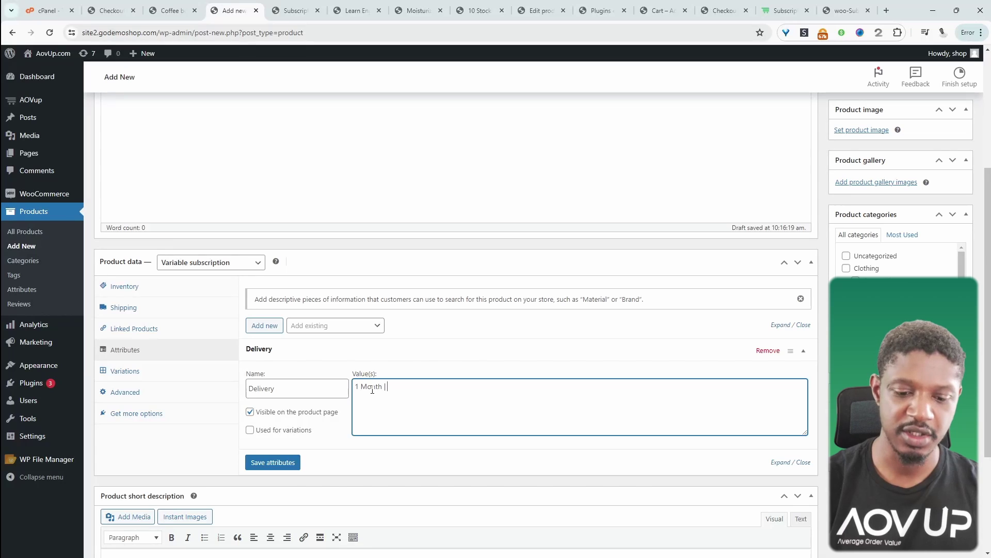
type("3 Months | ")
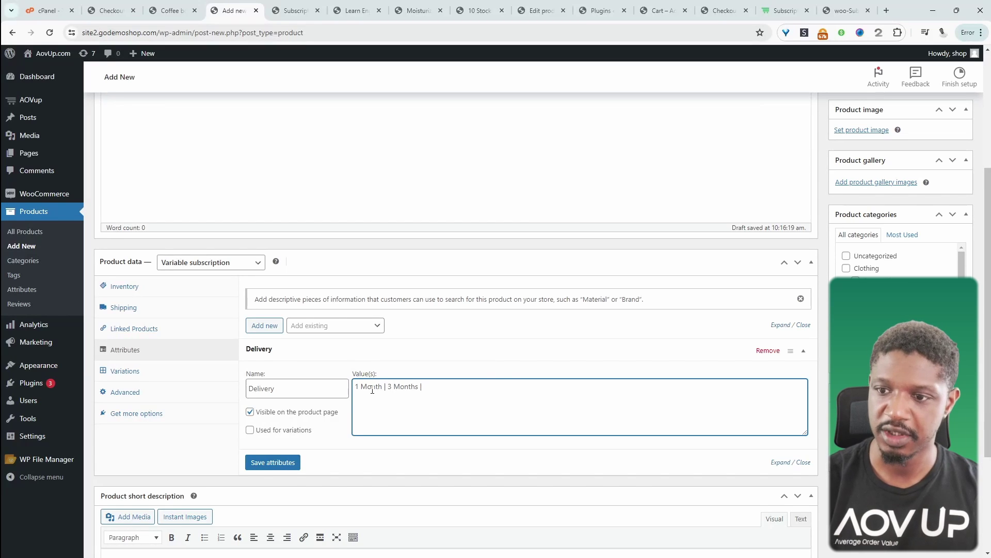
type("6")
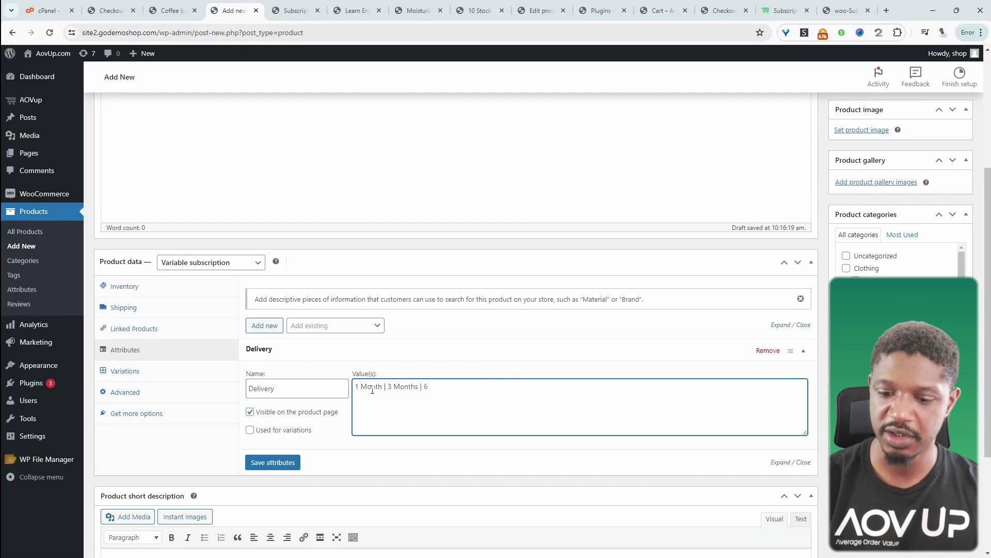
type(" Mothe")
key("BackSpace")
key("BackSpace")
key("BackSpace")
type("nths")
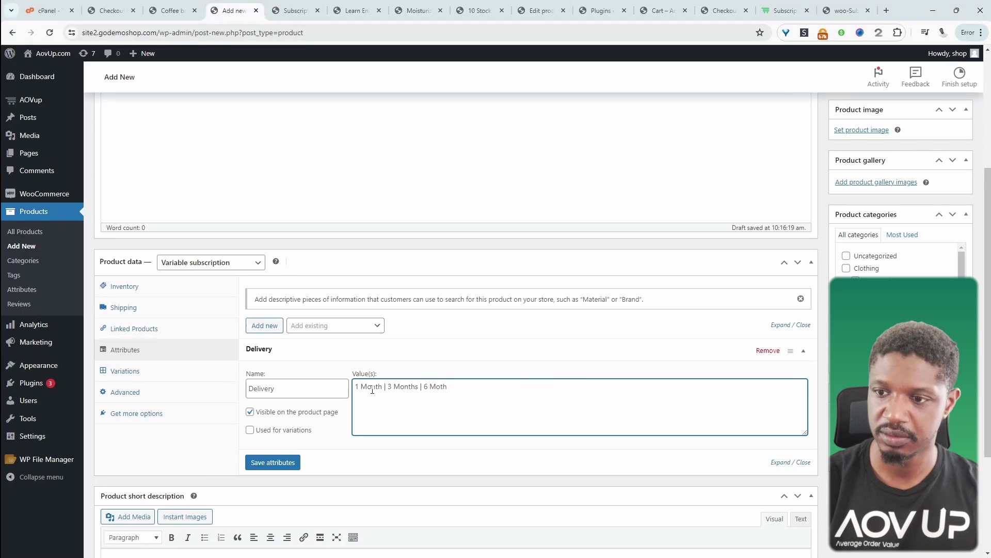
Step: Save the Delivery attribute as used for variations, and generate all variations from it
left_click(250, 431)
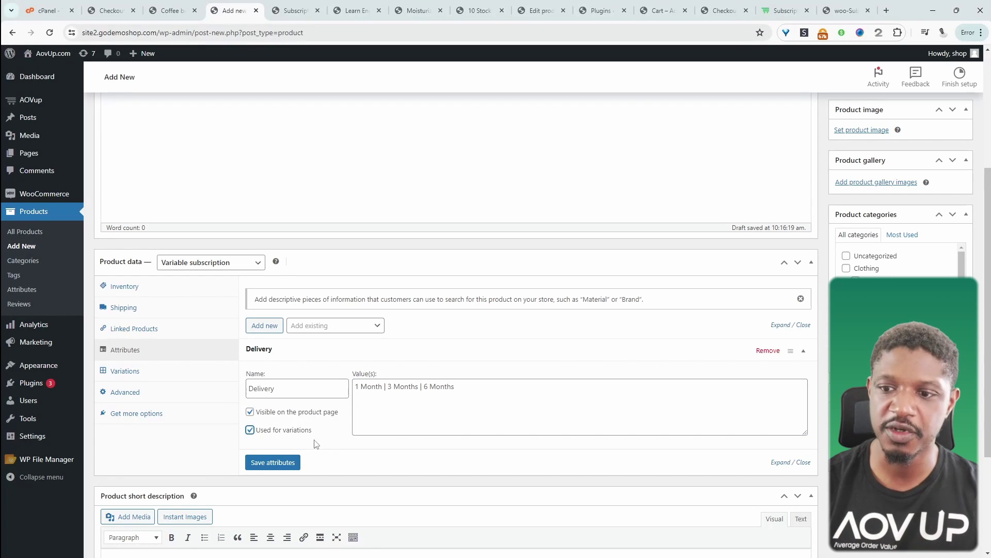
left_click(289, 462)
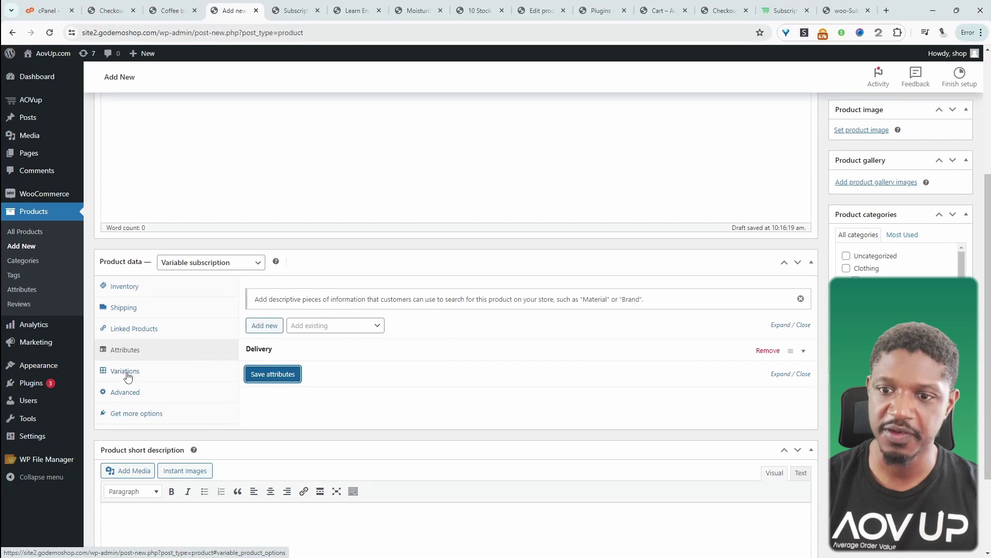
left_click(126, 374)
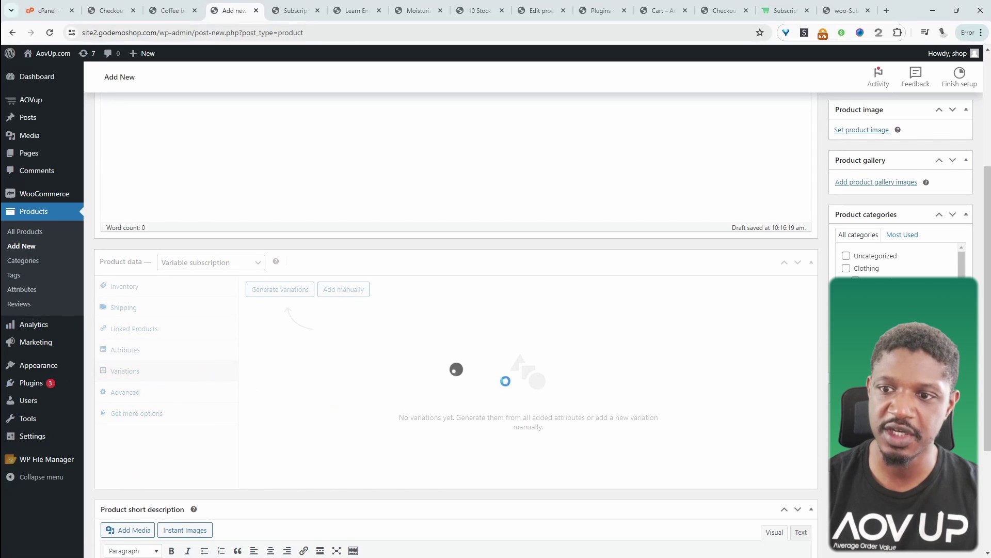
left_click(285, 298)
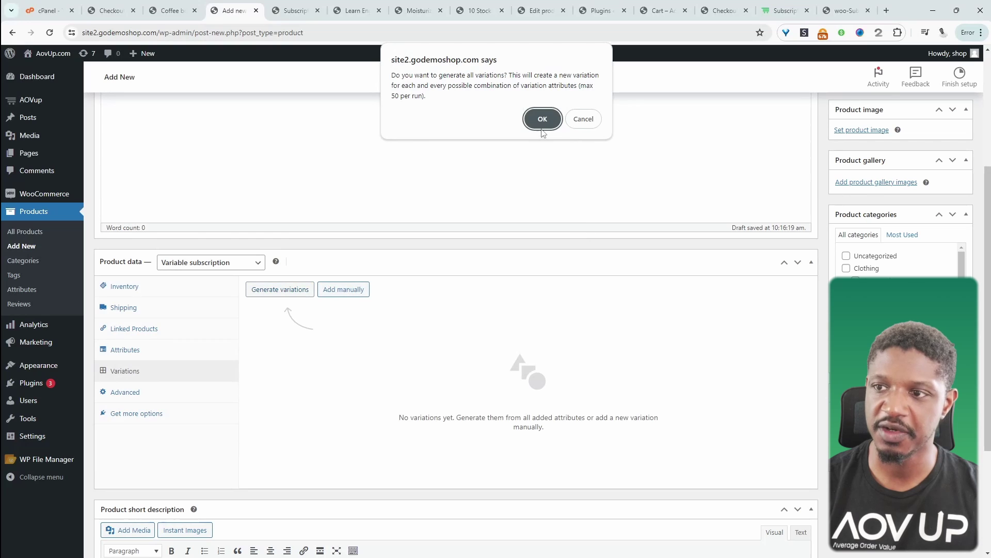
left_click(543, 117)
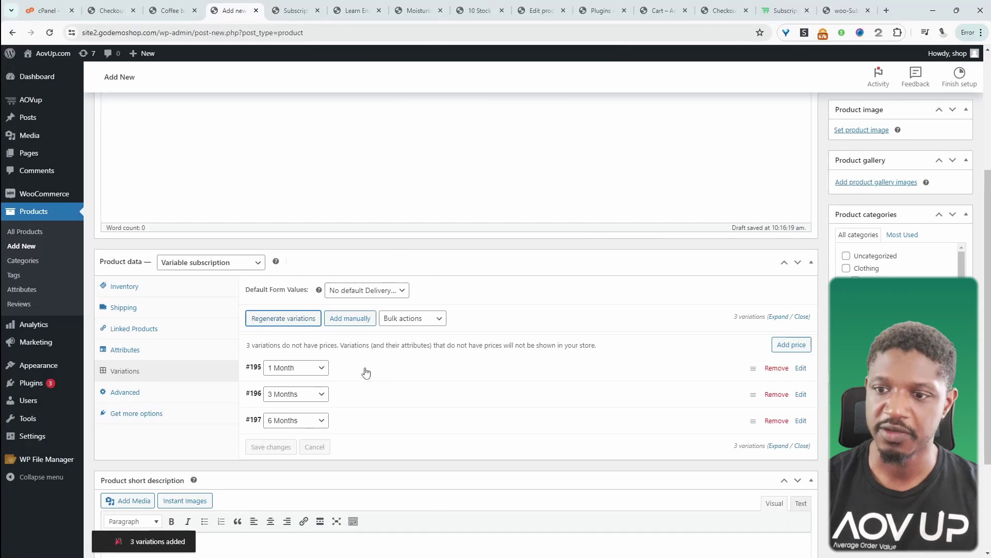
Step: Set the 1 Month variation's subscription price to $15 every month
left_click(366, 372)
scroll(364, 372, "down", 5)
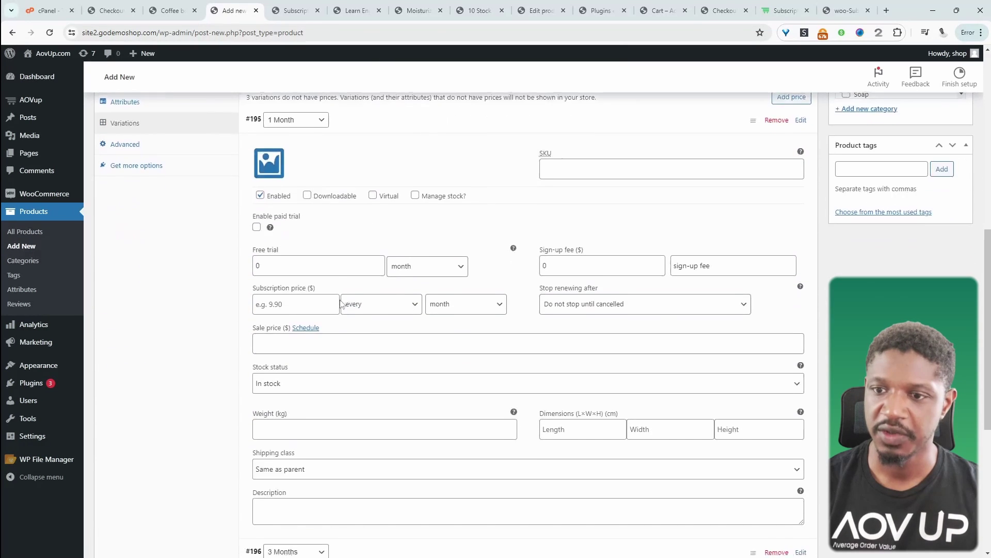
left_click(276, 308)
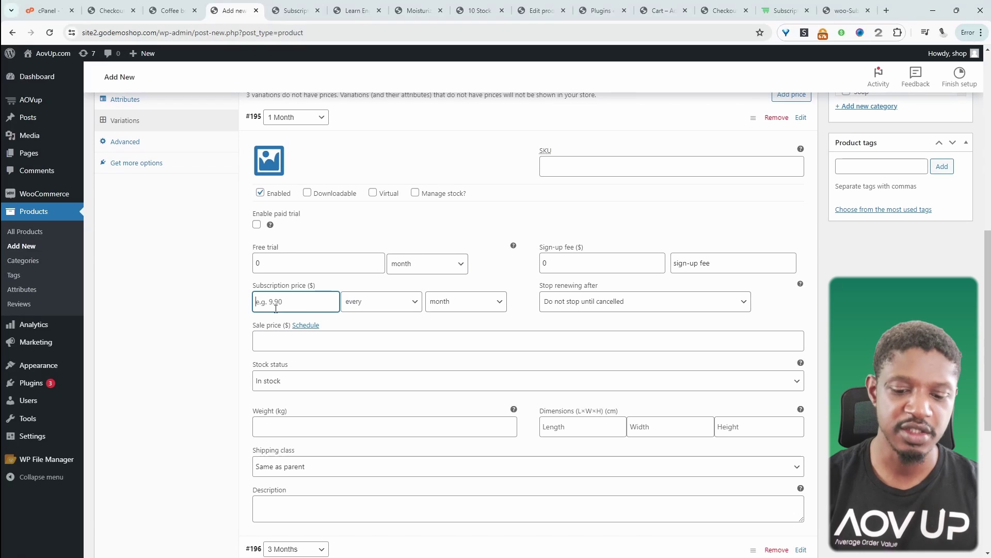
type("15")
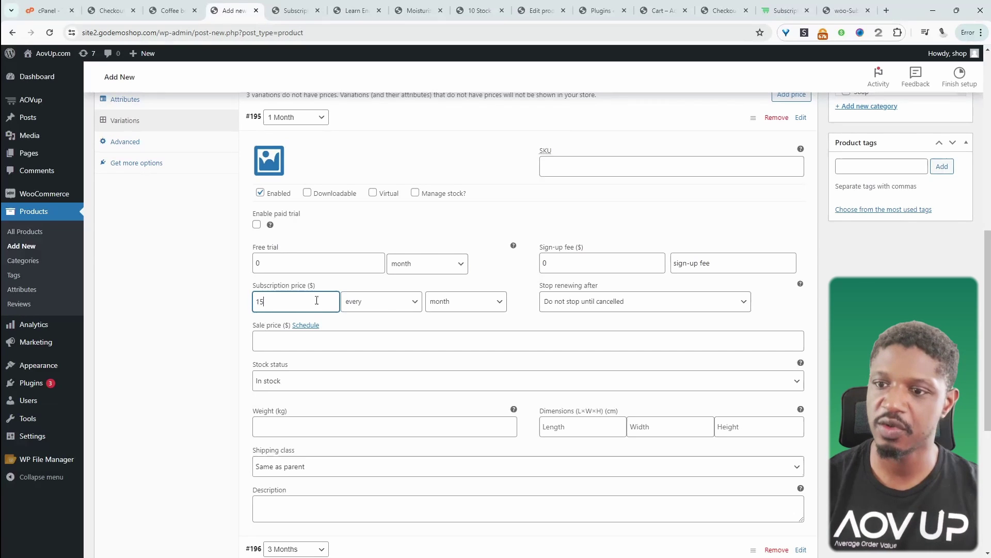
left_click(376, 304)
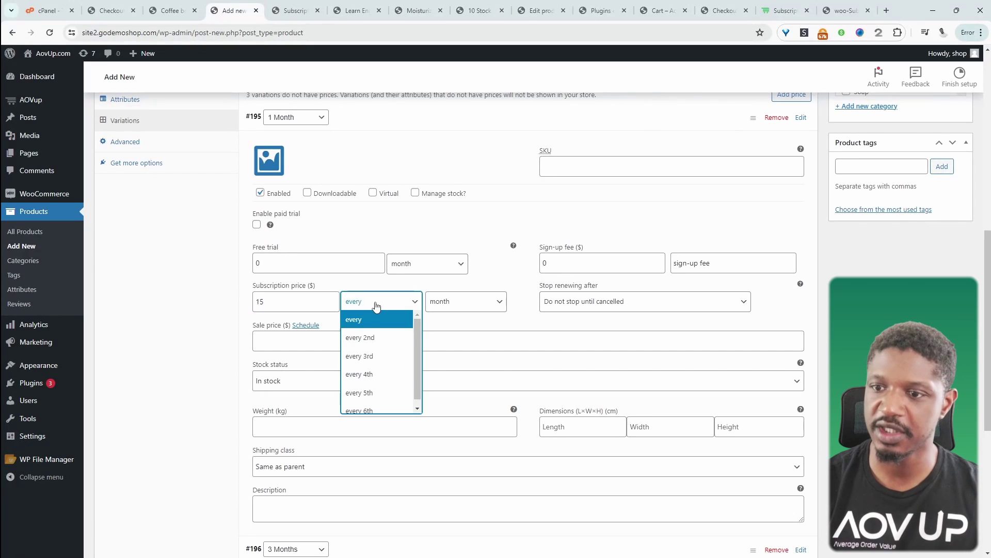
left_click(433, 310)
left_click(464, 303)
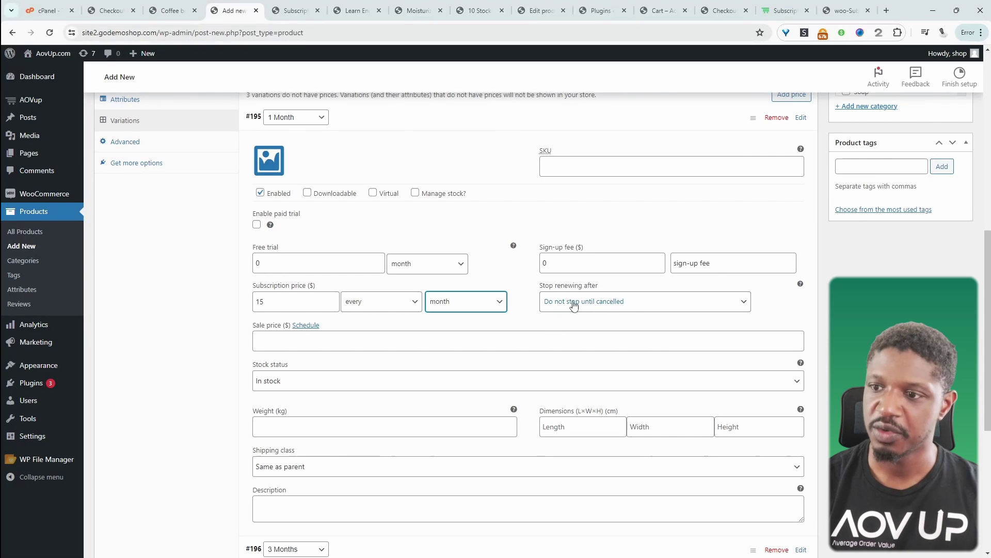
Step: Review the 1 Month variation's renewal end and stock status options, keeping Do not stop until cancelled and In stock
left_click(631, 309)
scroll(595, 413, "down", 2)
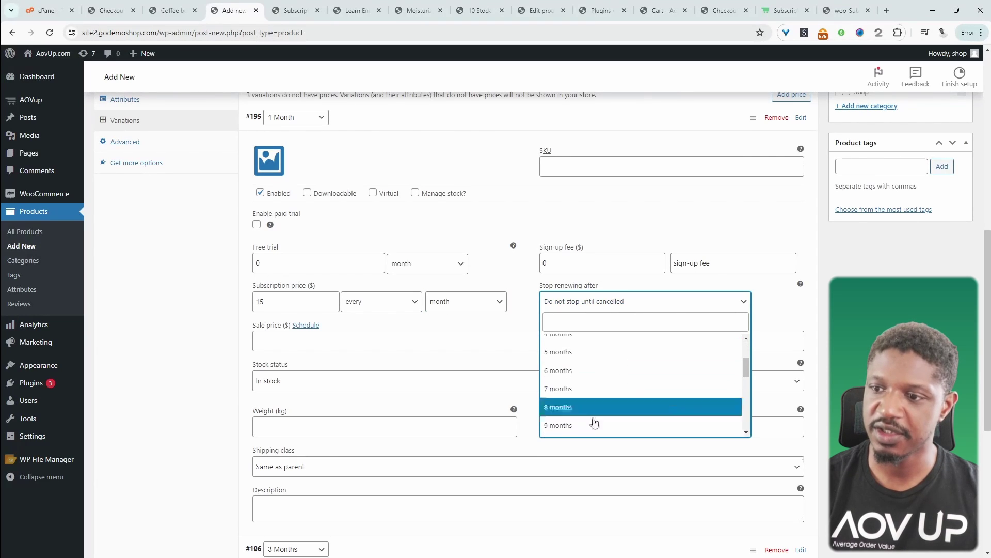
left_click(799, 307)
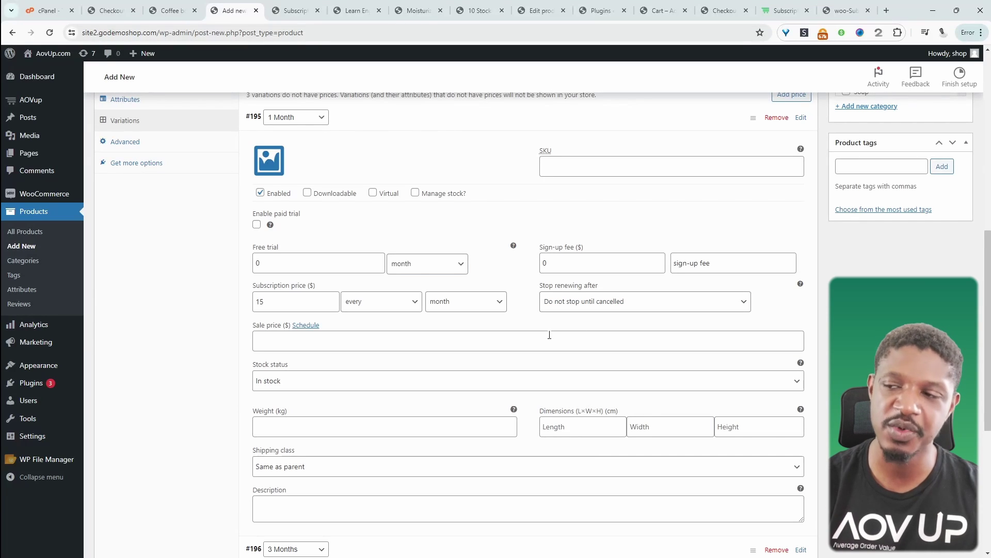
scroll(682, 256, "down", 1)
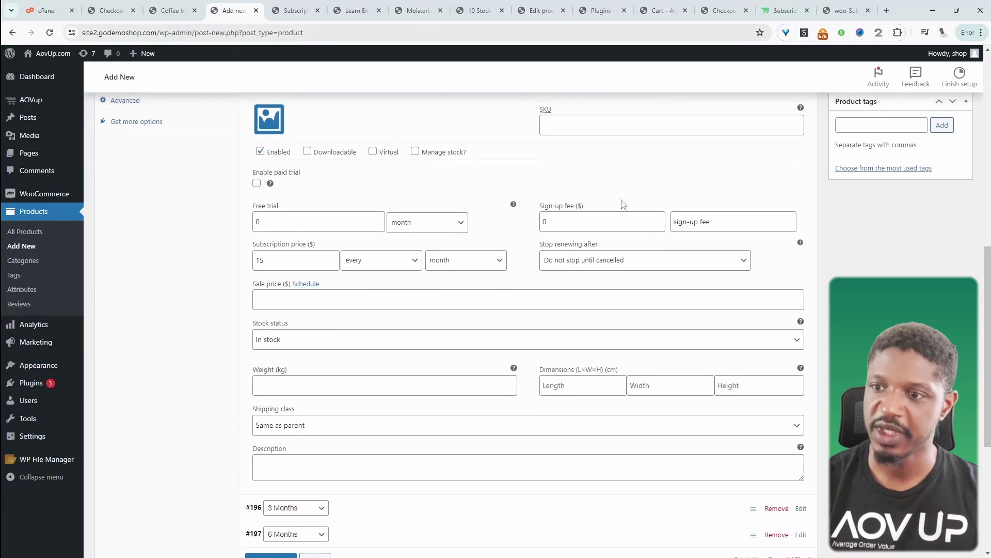
scroll(288, 327, "down", 1)
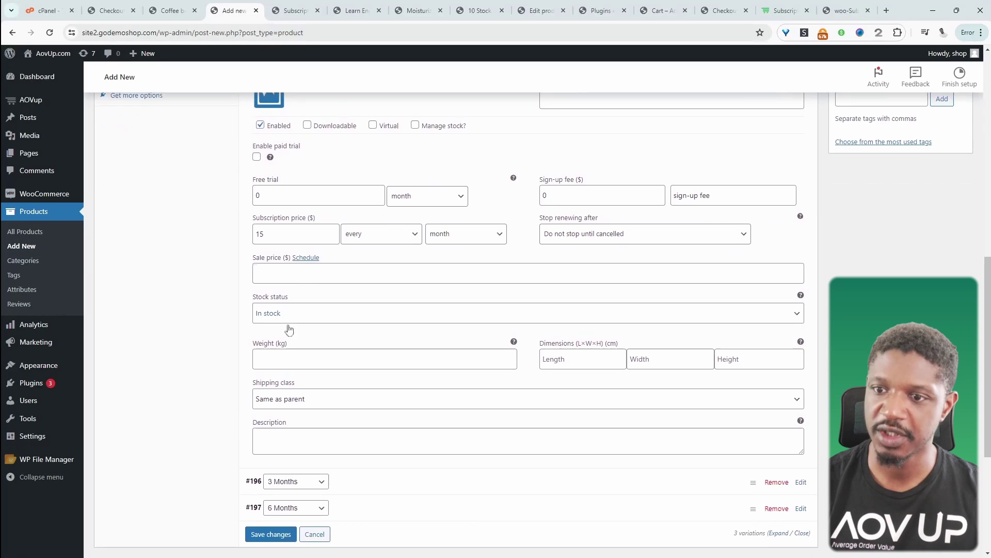
left_click(313, 312)
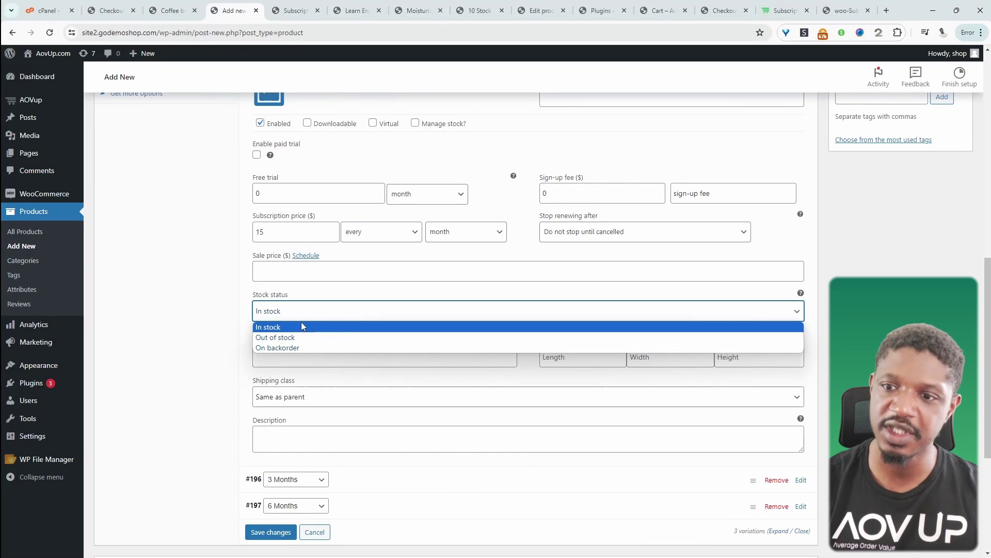
left_click(301, 327)
scroll(380, 221, "up", 1)
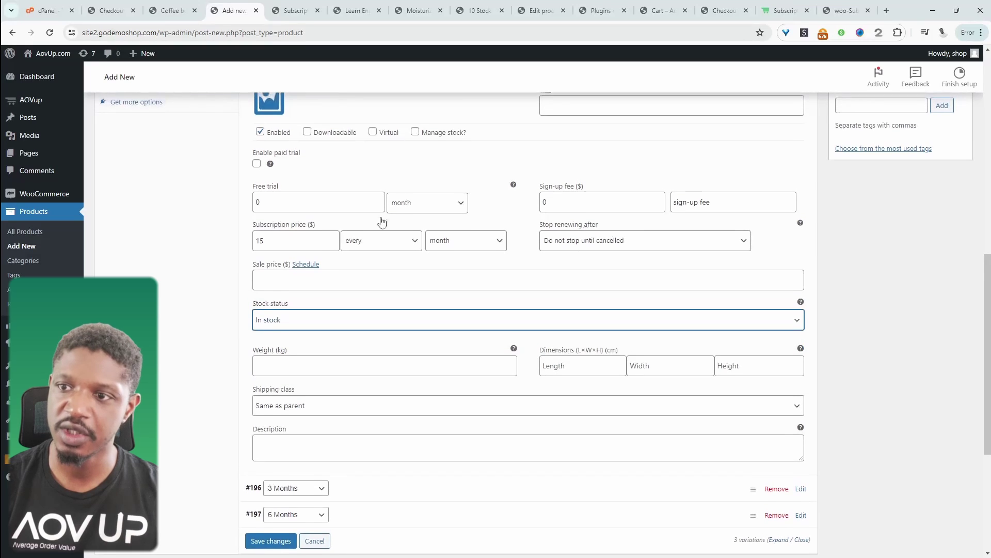
Step: Try the stock management and downloadable options on the 1 Month variation, and clear them again along with Virtual
left_click(414, 132)
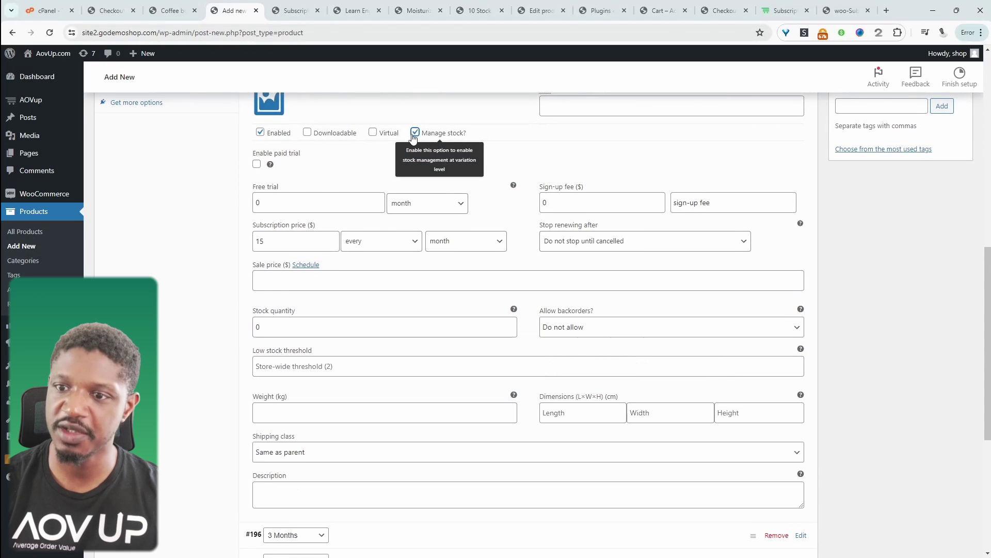
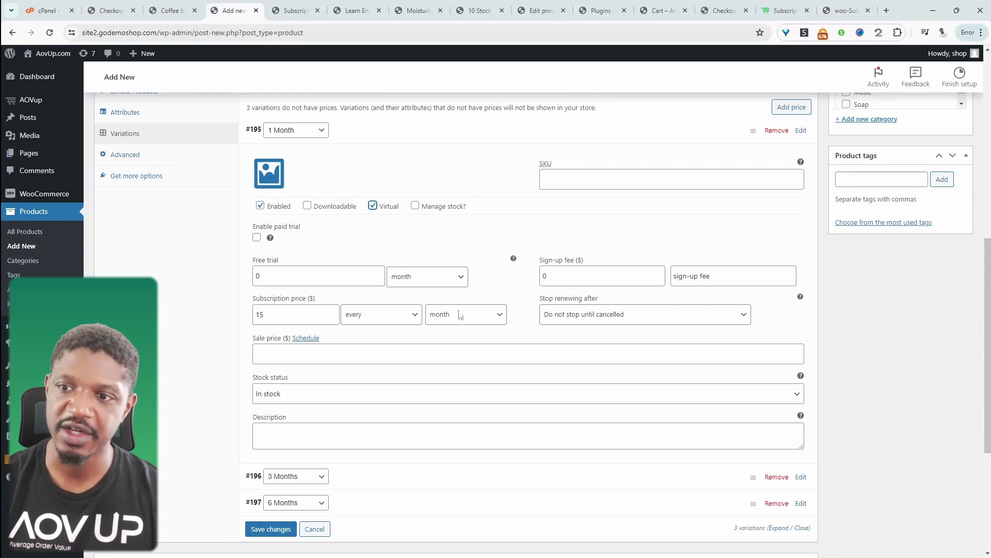
left_click(307, 205)
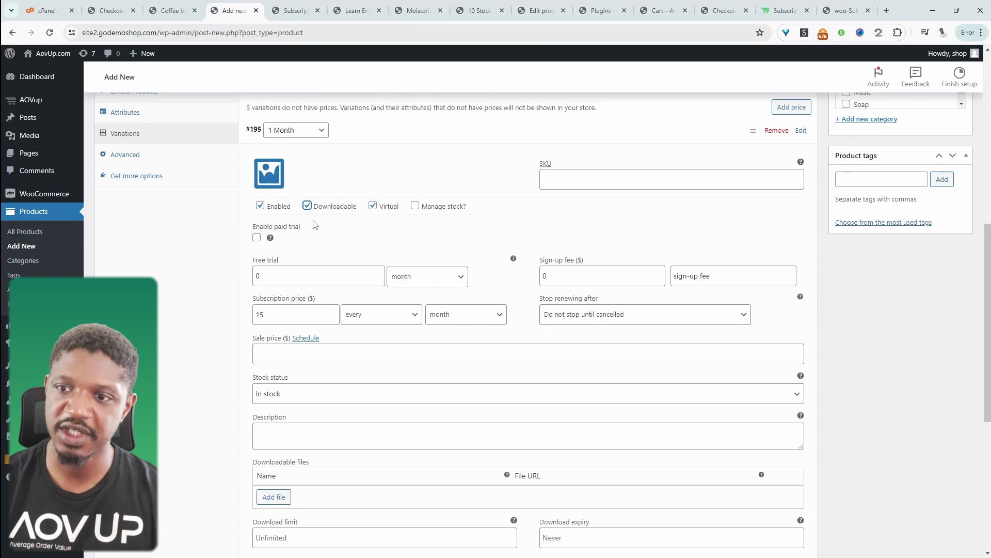
scroll(392, 333, "down", 3)
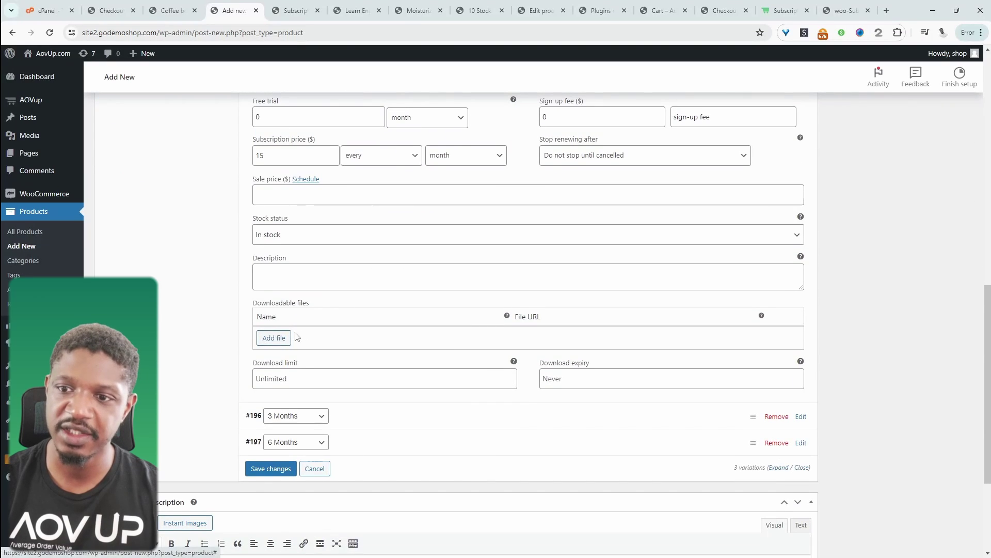
scroll(361, 351, "up", 7)
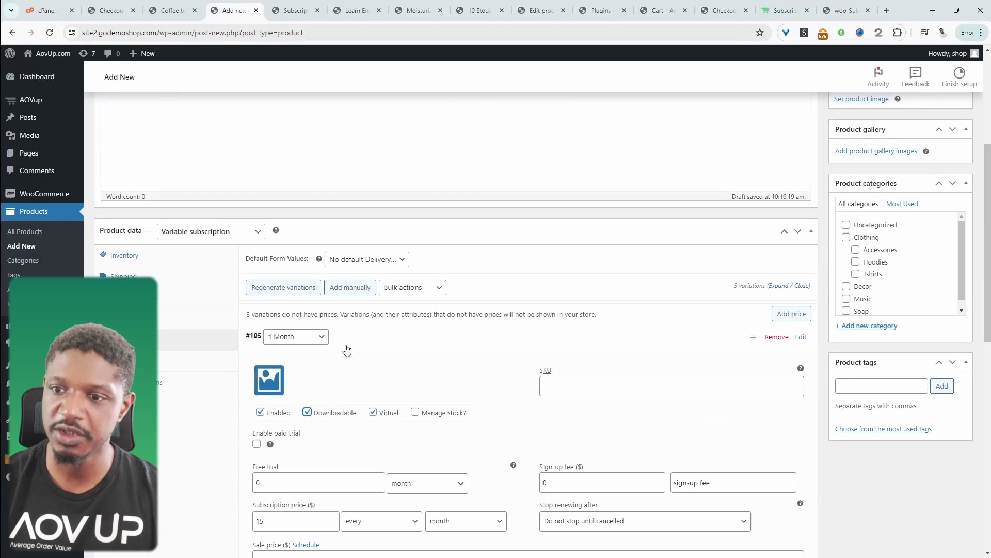
left_click(308, 413)
scroll(376, 413, "down", 8)
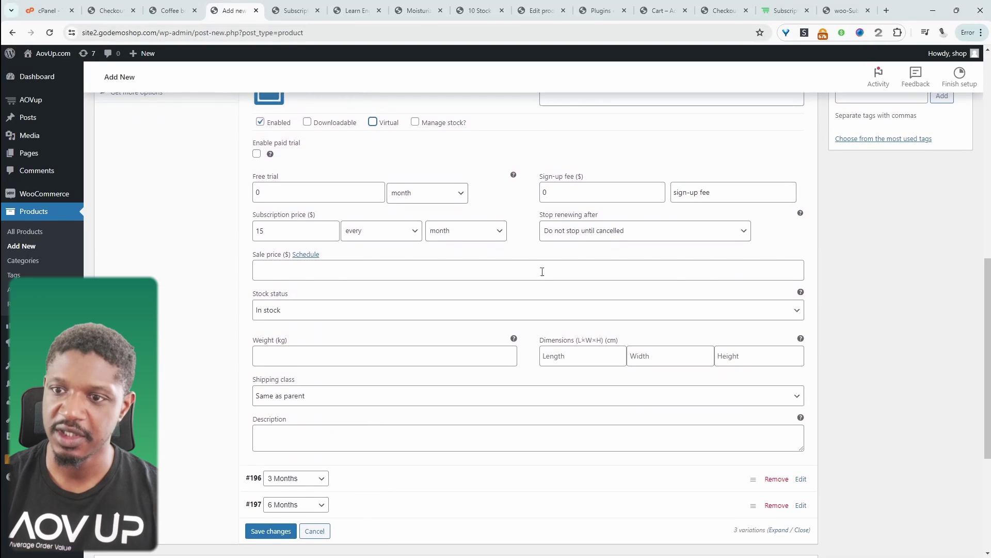
Step: Set the 3 Months variation's subscription price to $45 every 3rd month
scroll(370, 209, "down", 4)
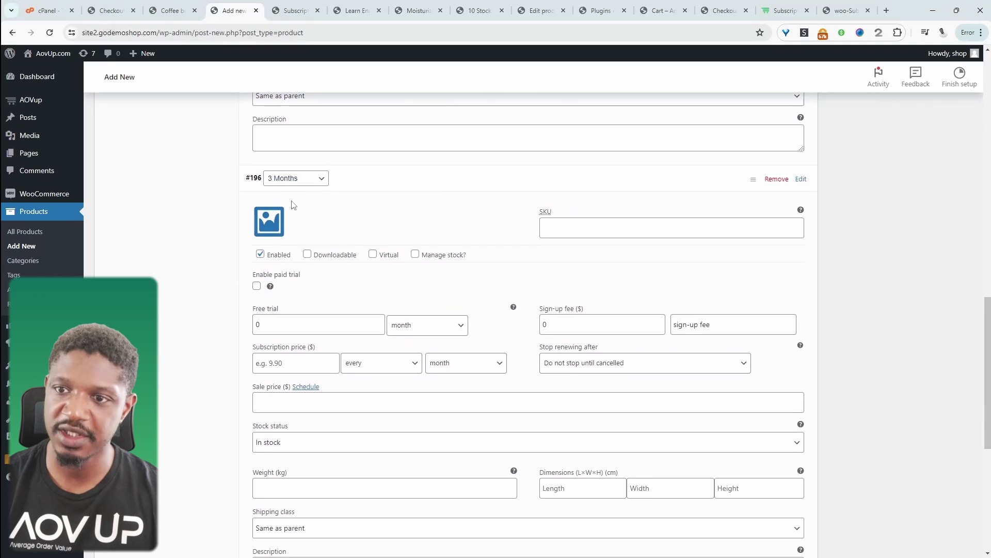
left_click(275, 364)
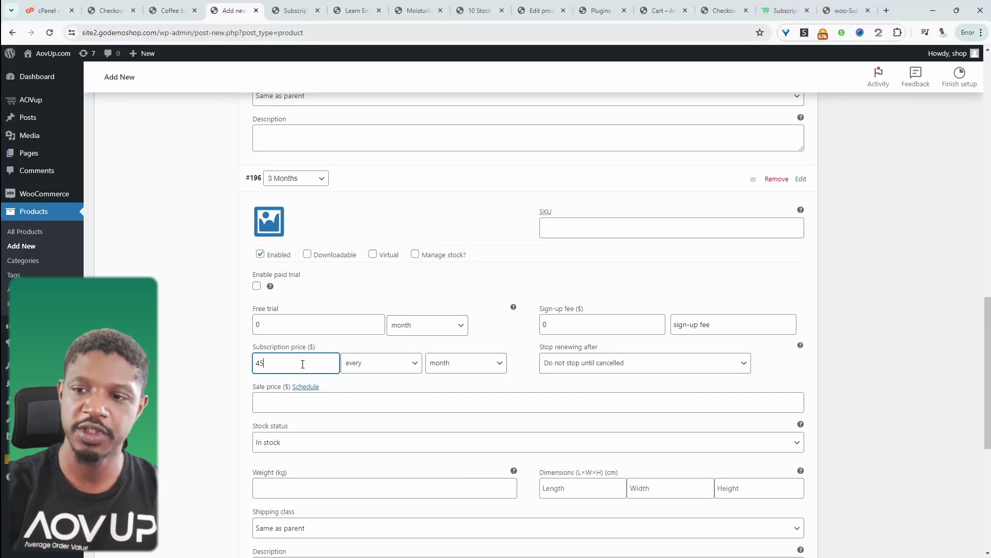
left_click(382, 363)
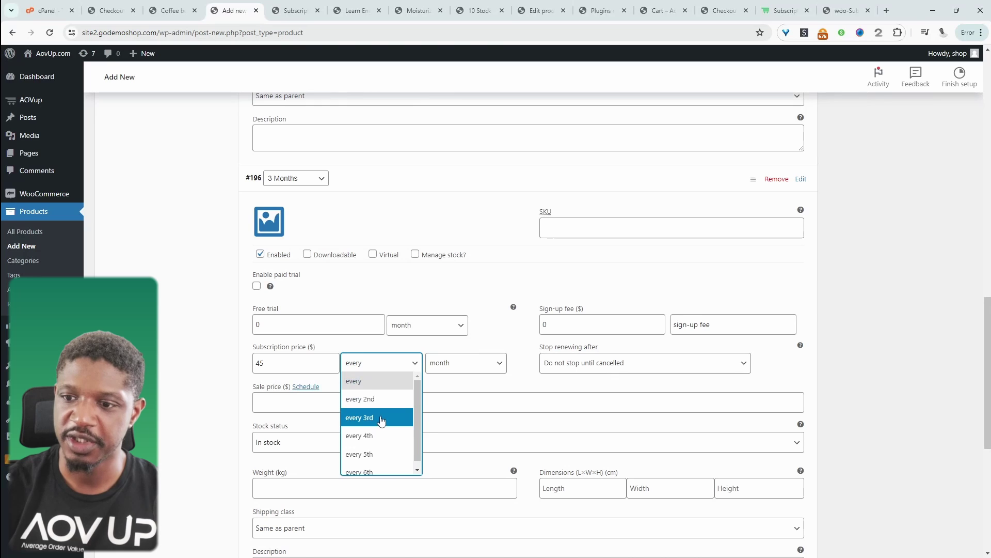
left_click(382, 416)
left_click(459, 368)
left_click(459, 366)
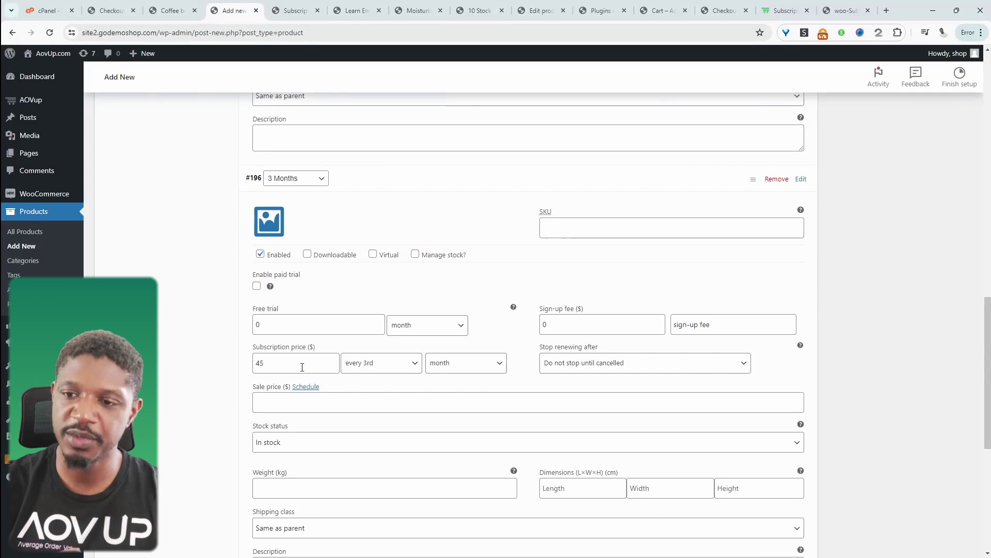
left_click_drag(291, 367, 221, 363)
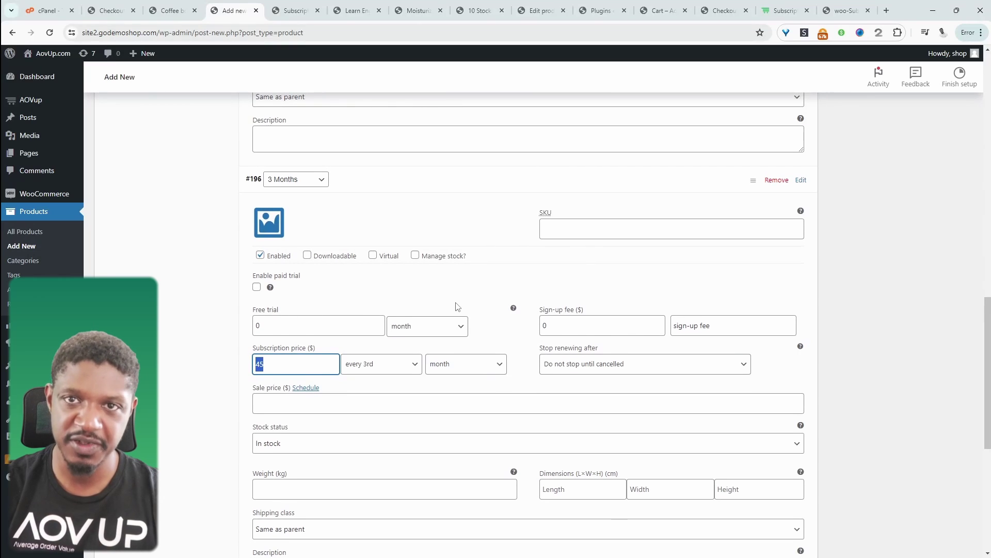
Step: Set the 6 Months variation's subscription price to $90 every 6th month and save the variation changes
scroll(456, 307, "down", 6)
left_click(414, 282)
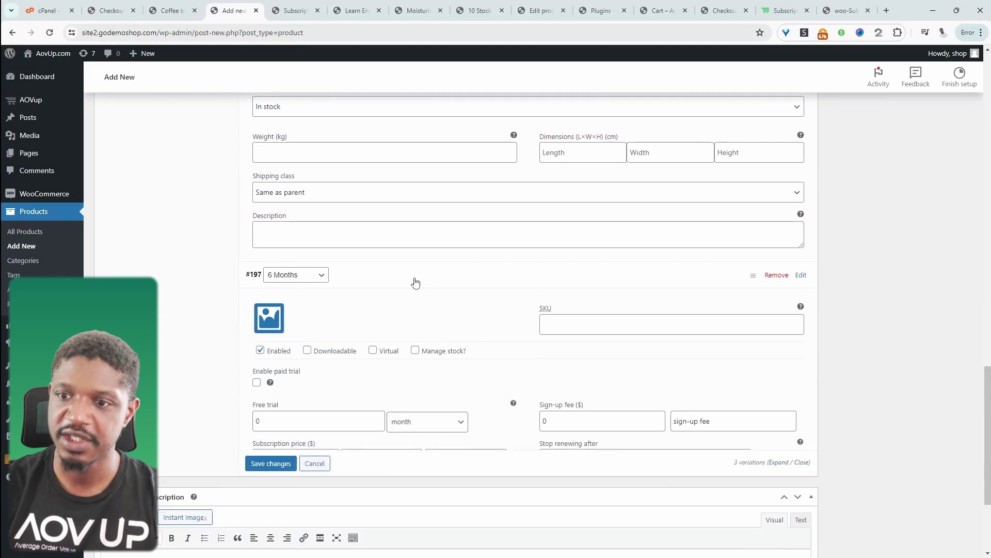
left_click(287, 419)
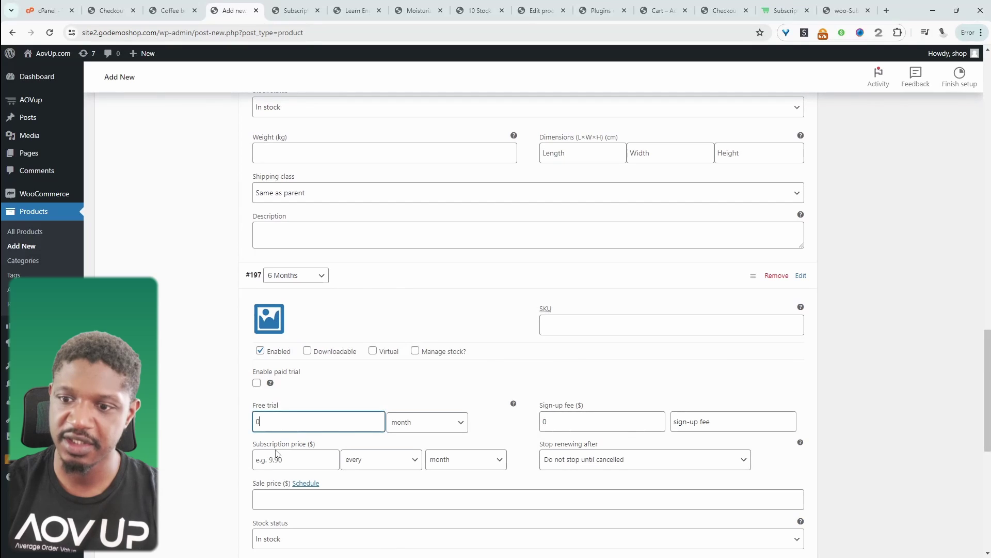
left_click(277, 459)
type("90")
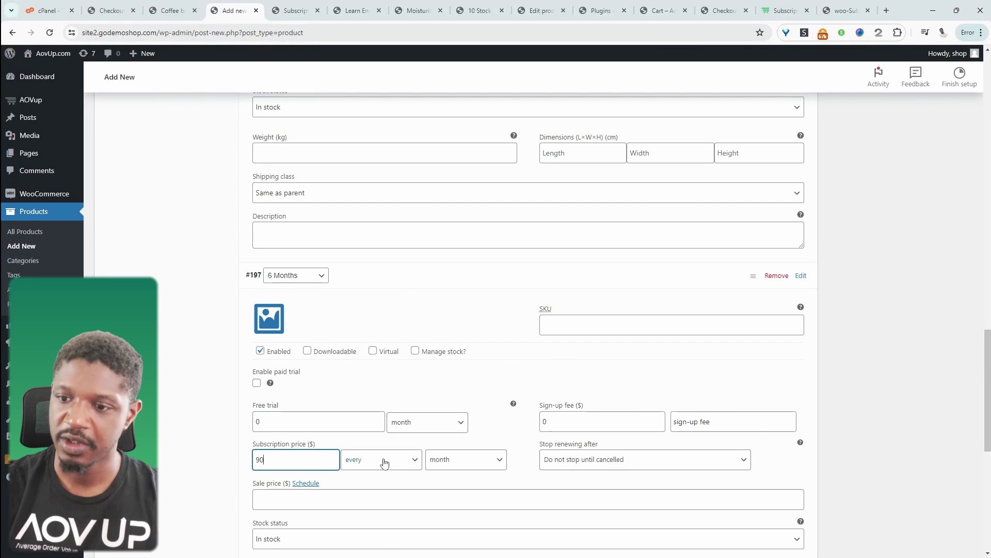
left_click(388, 460)
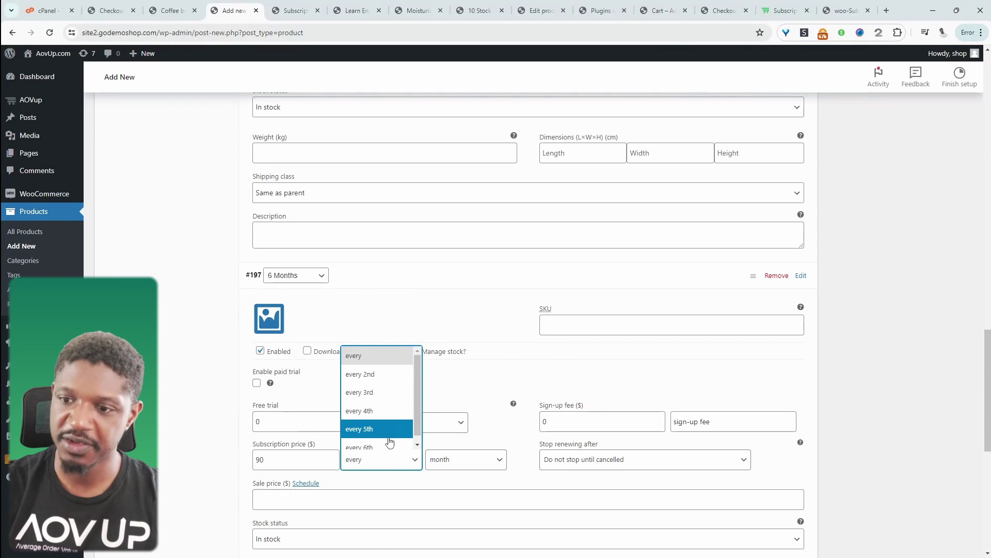
left_click(390, 439)
scroll(482, 432, "down", 4)
left_click(270, 497)
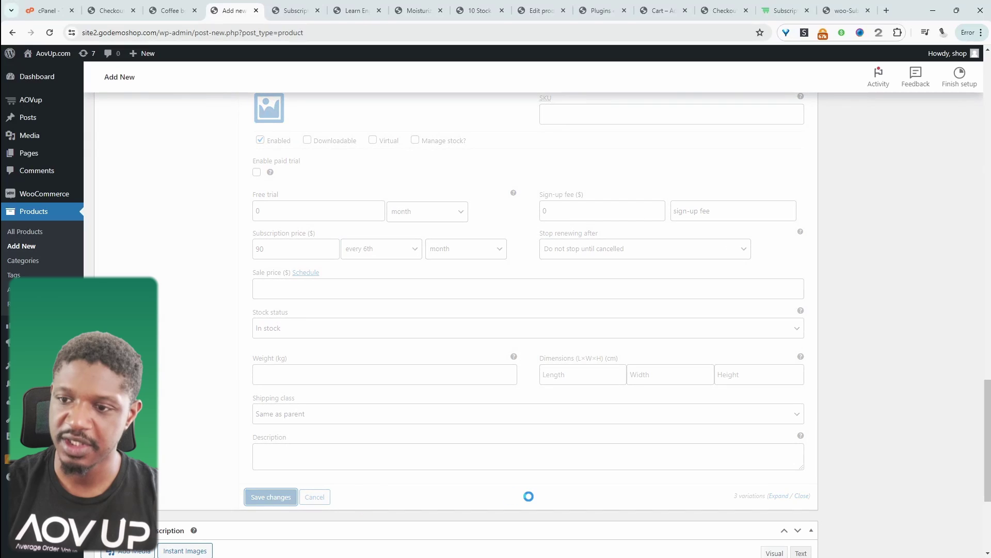
Step: Publish the Socks product and view its store page in a separate tab
scroll(271, 497, "up", 10)
left_click(949, 278)
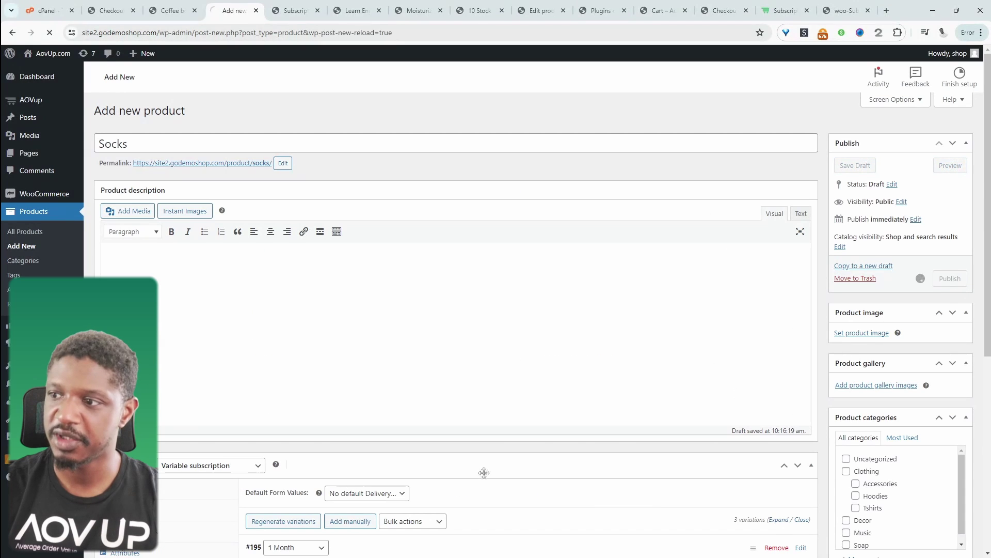
middle_click(192, 53)
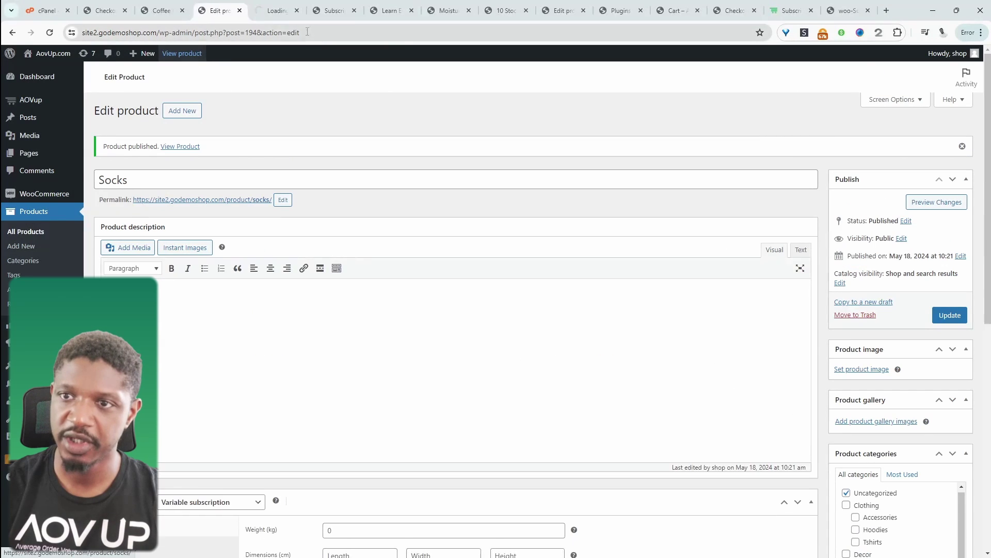
left_click(277, 13)
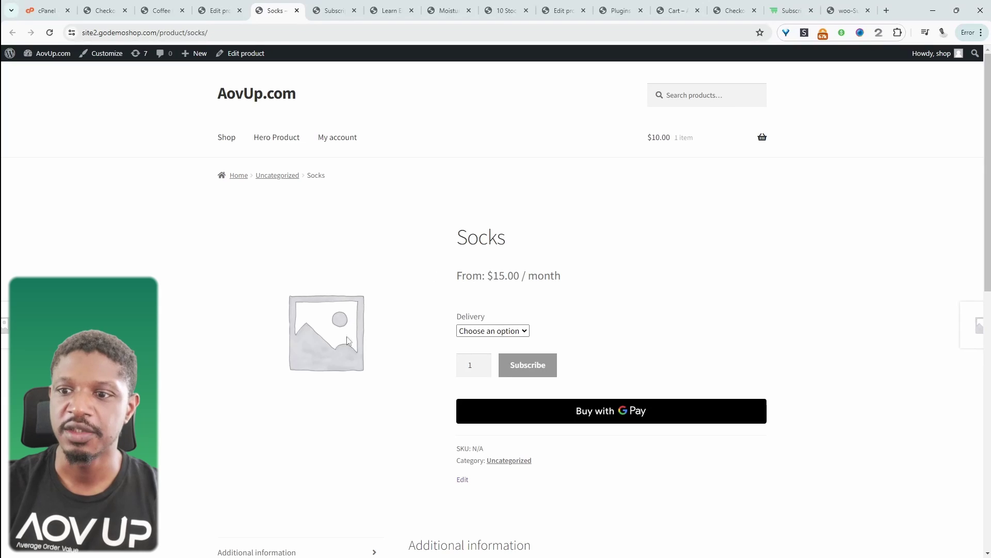
Step: Try the 1 Month Delivery option, switch to 3 Months, subscribe to Socks and submit the order with the saved Visa card
left_click(493, 330)
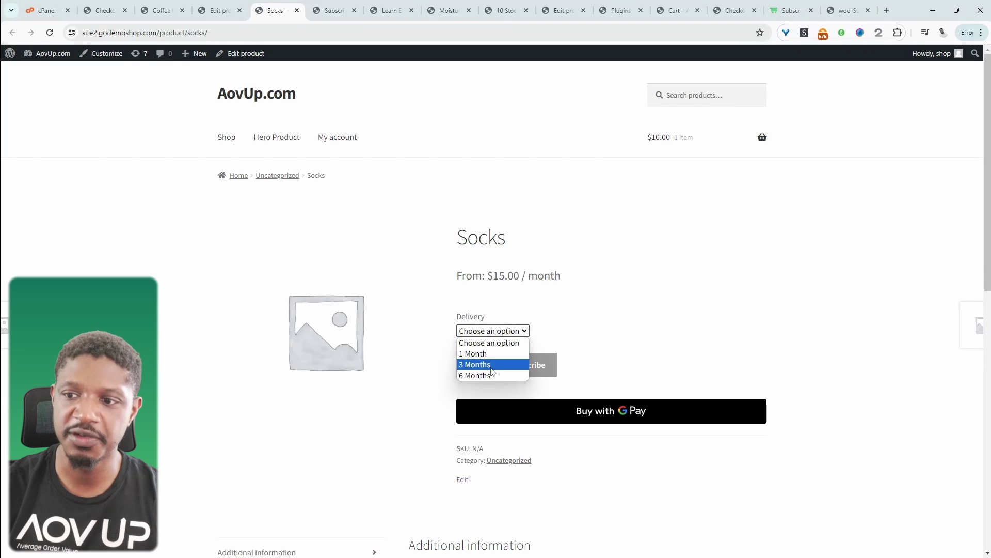
left_click(492, 354)
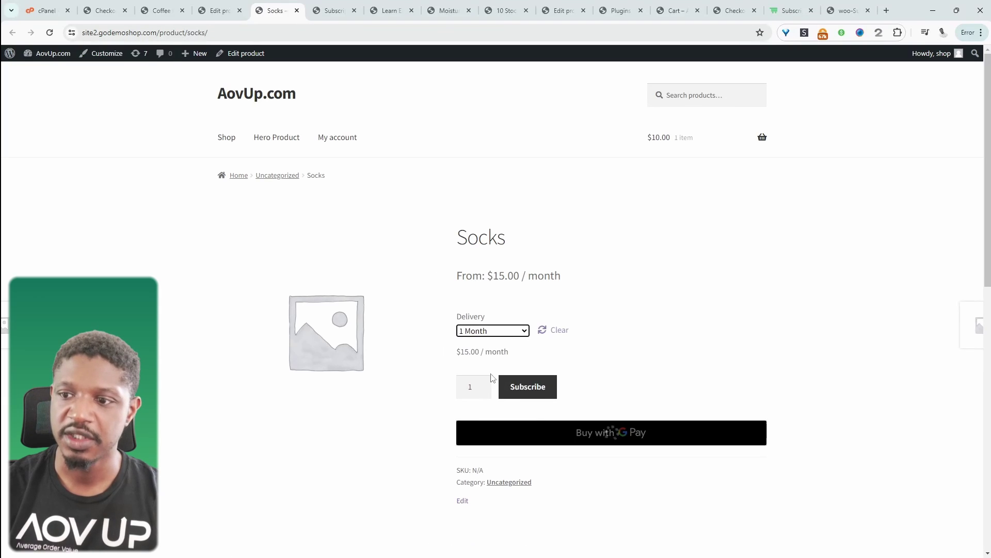
left_click(512, 332)
left_click(514, 365)
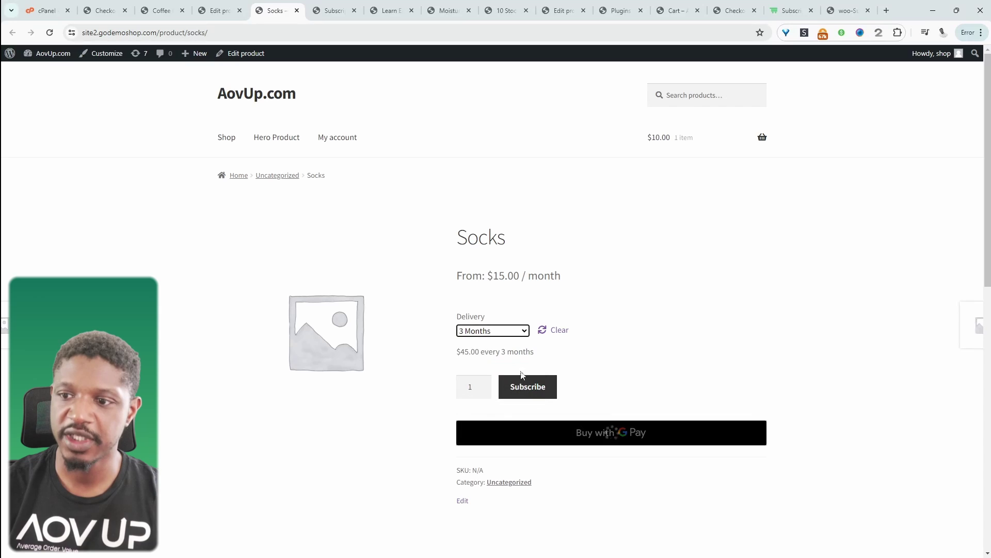
left_click(525, 389)
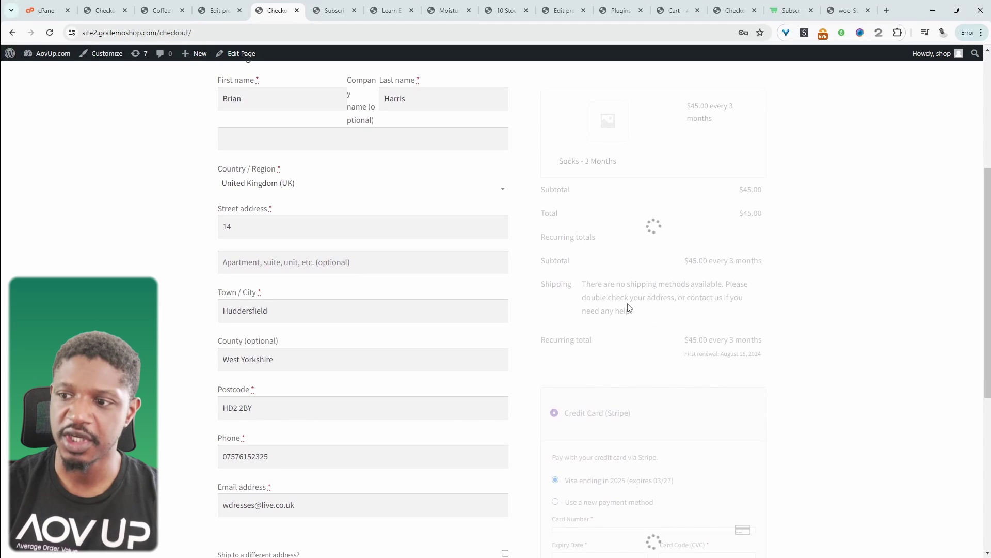
scroll(656, 392, "down", 3)
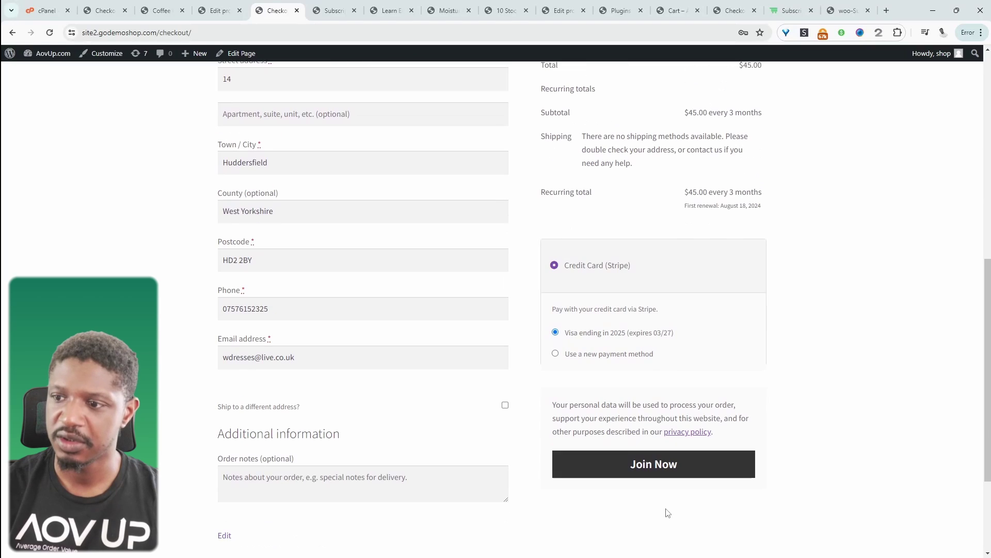
left_click(658, 470)
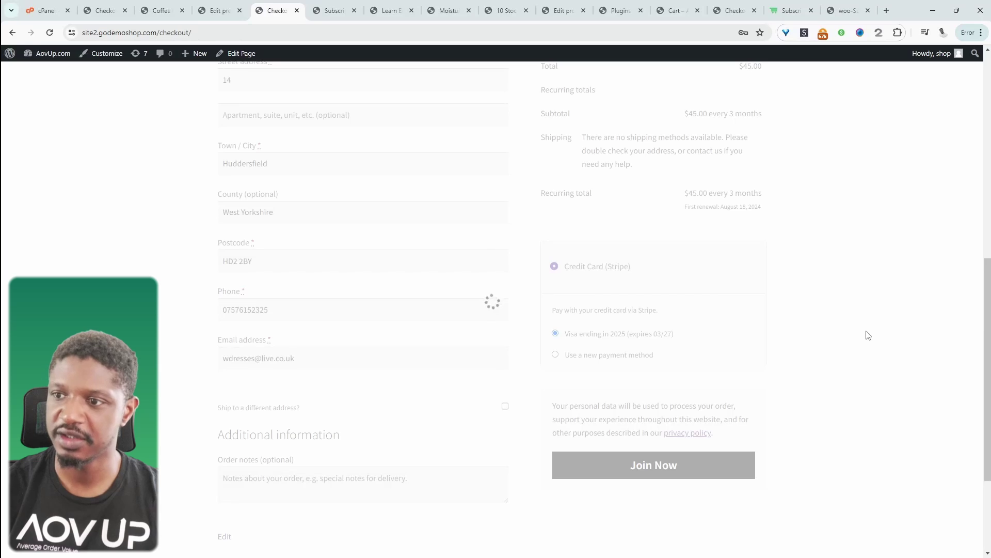
Step: Look through the orders and subscriptions in the store's My account area
left_click(335, 142)
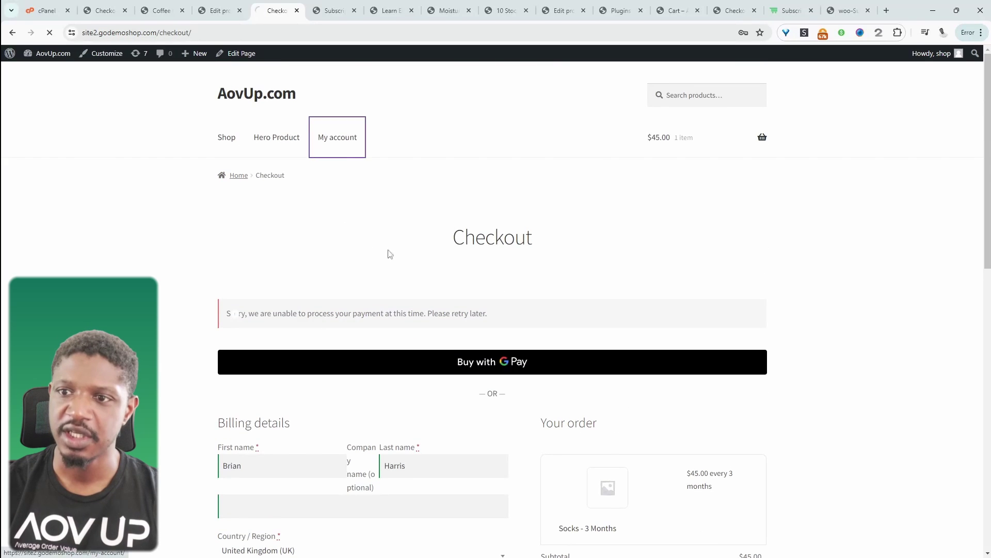
left_click(243, 344)
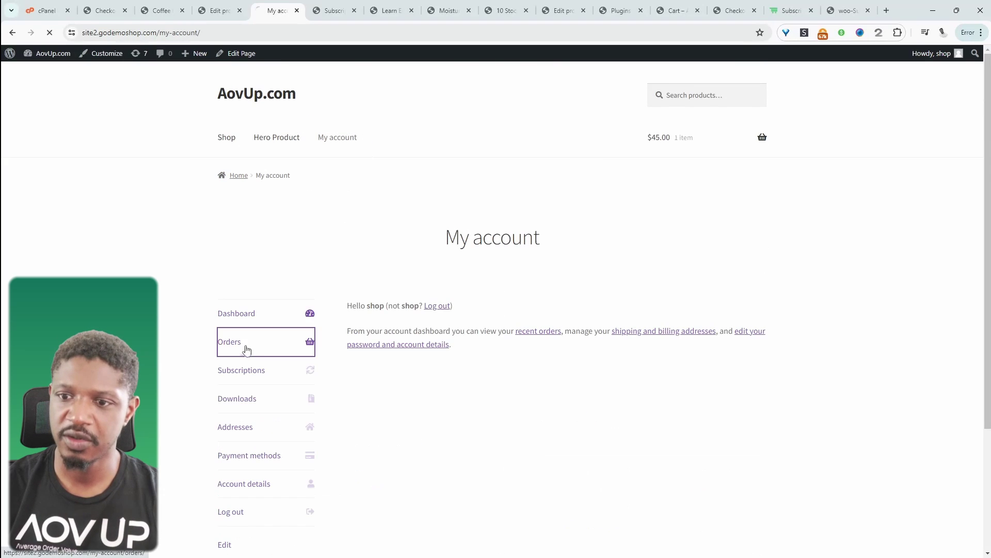
left_click(271, 375)
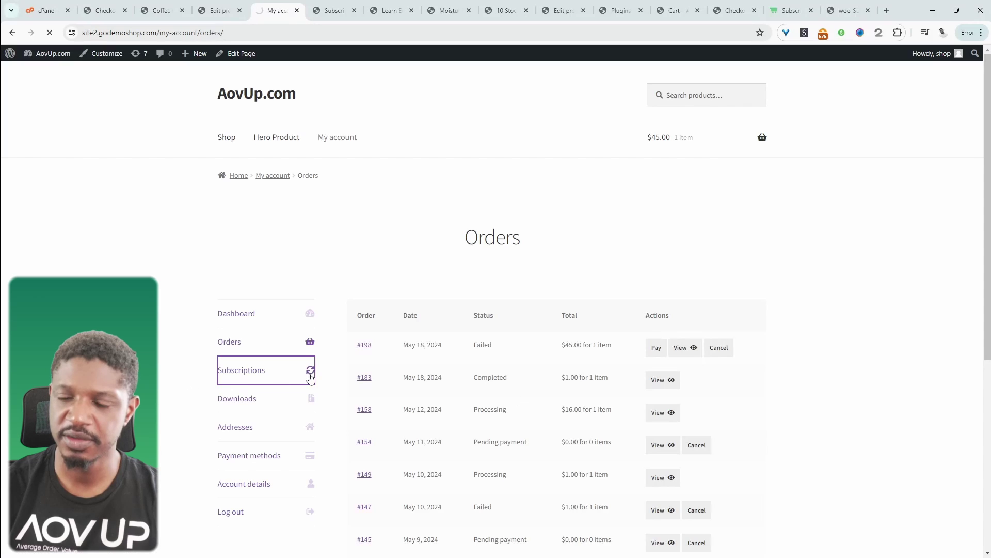
left_click(733, 348)
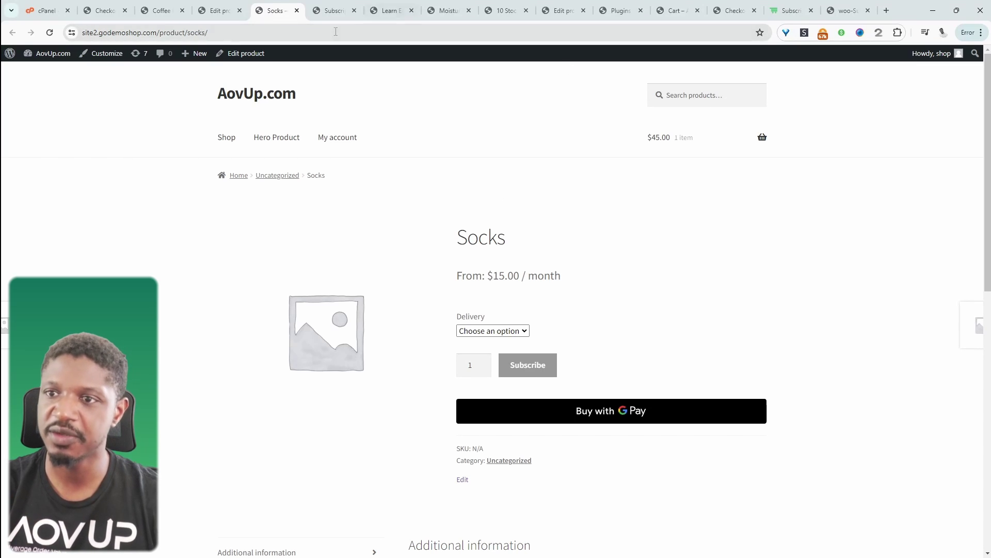
Step: Create a simple product named New Socks with a regular price of $15
left_click(230, 12)
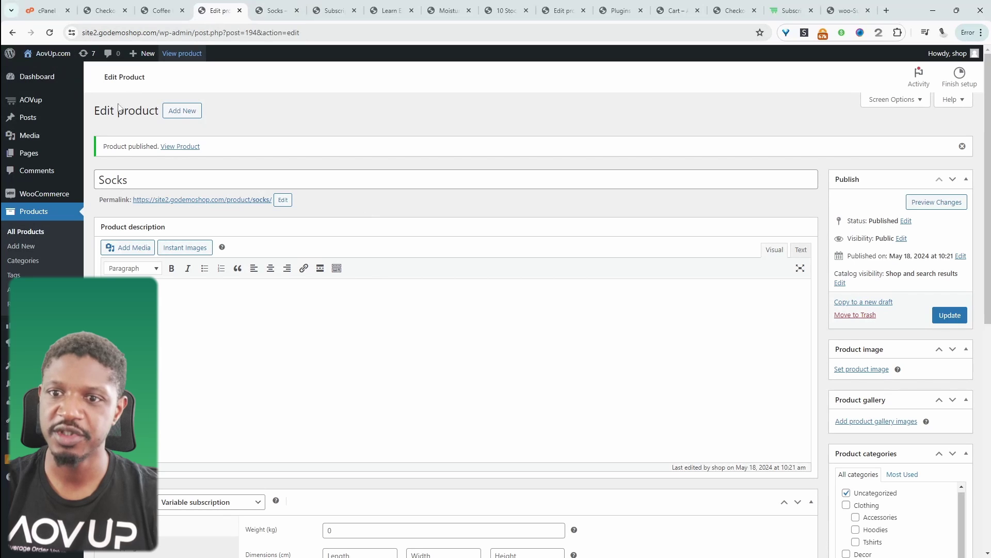
left_click(192, 112)
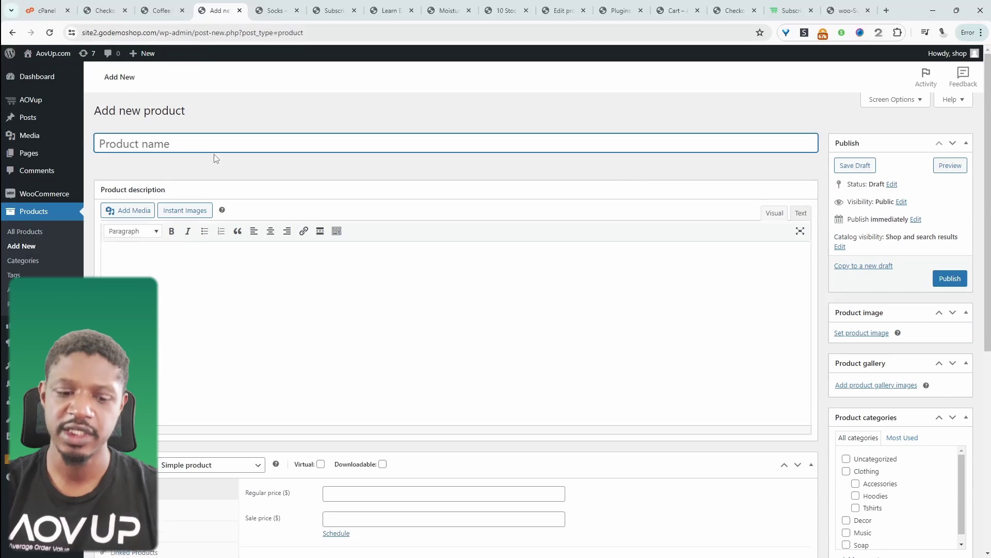
type("Ne")
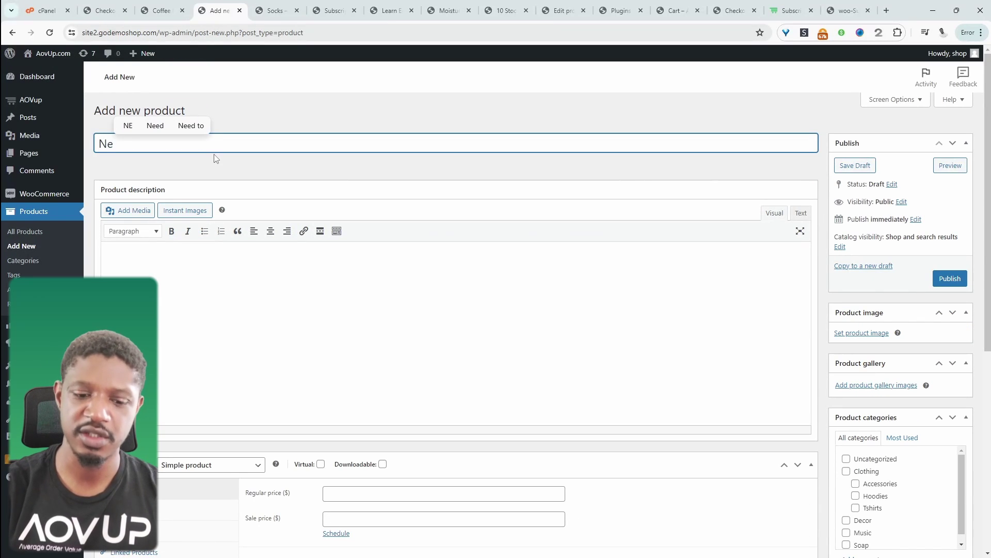
type("w Socks")
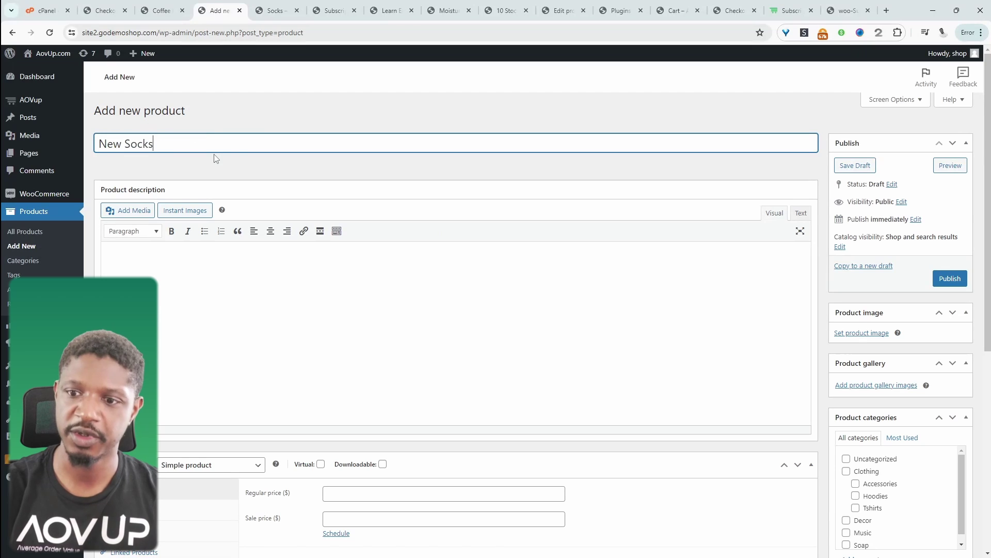
scroll(216, 160, "down", 4)
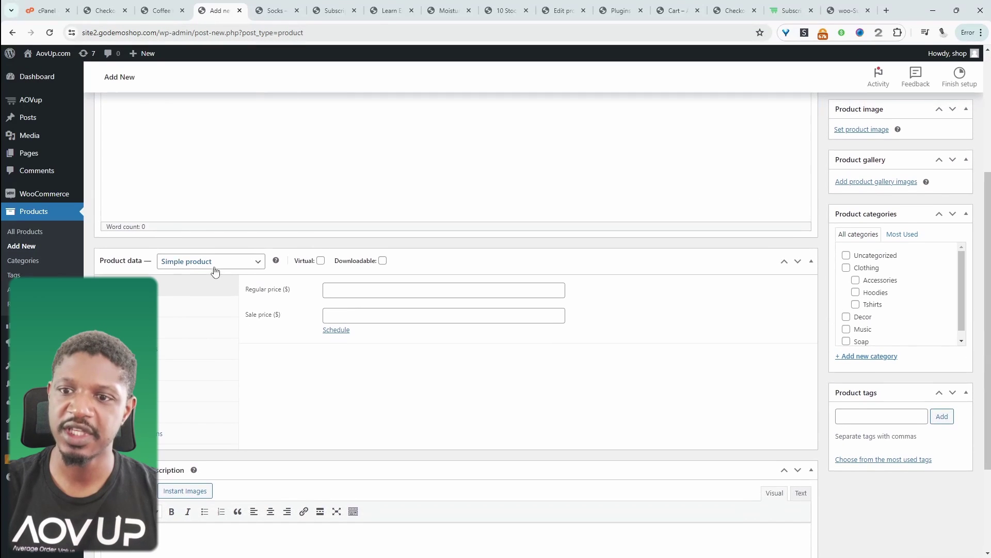
left_click(356, 294)
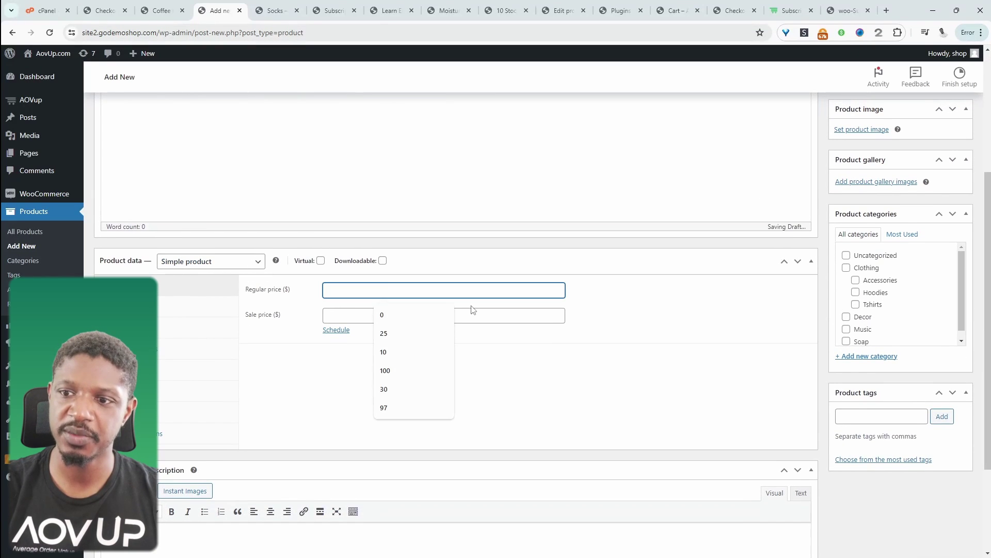
type("15")
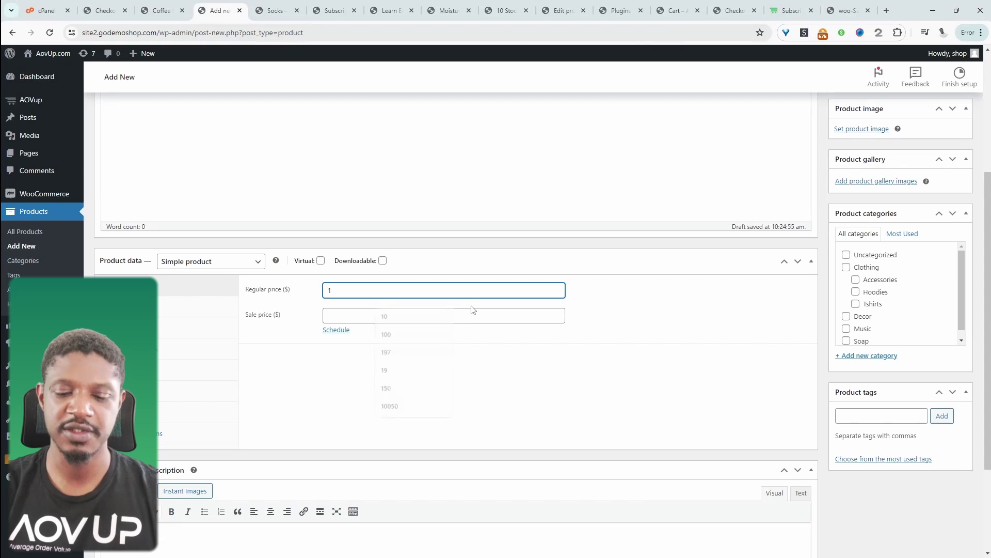
left_click(708, 365)
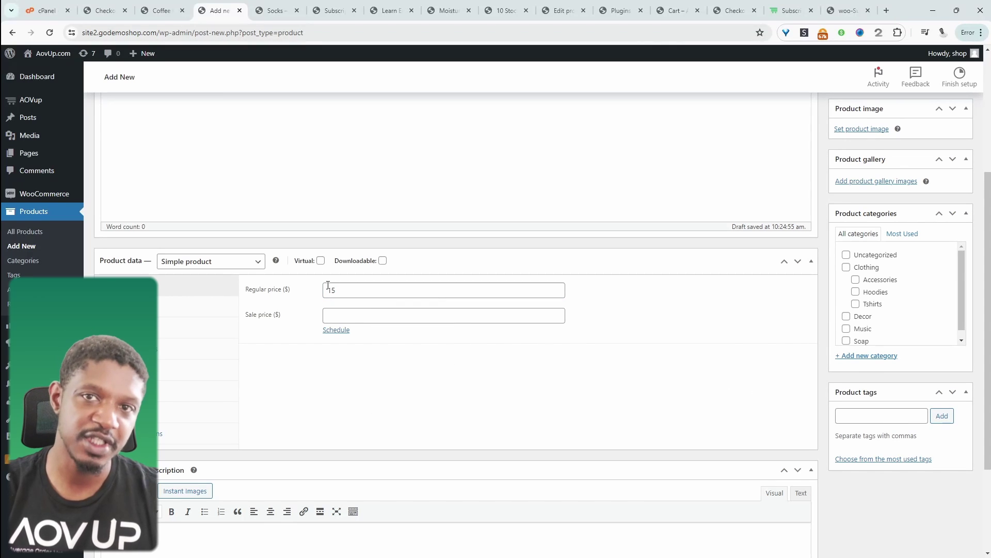
Step: Add a new product category named socks and assign it to the New Socks product
left_click(870, 356)
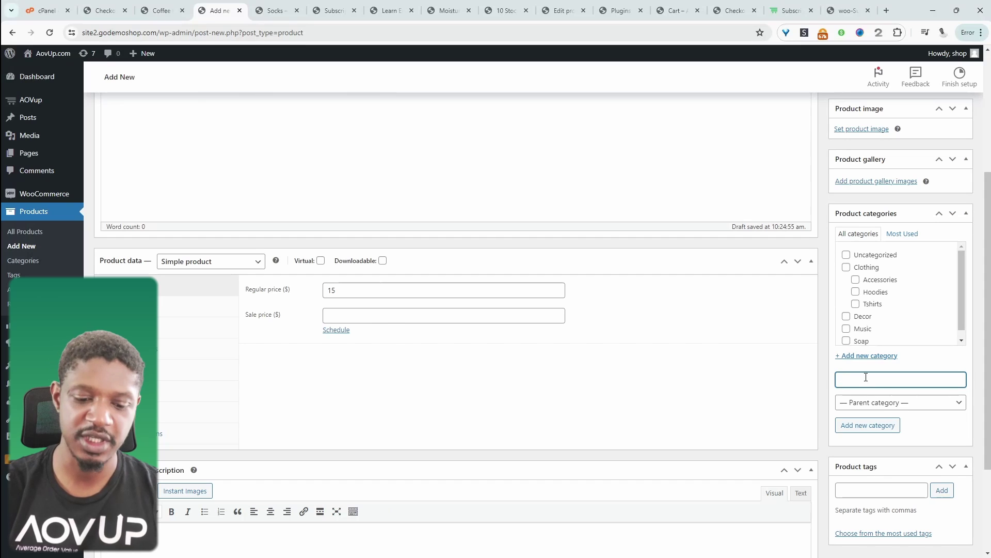
type("socks")
key("Return")
scroll(509, 332, "up", 4)
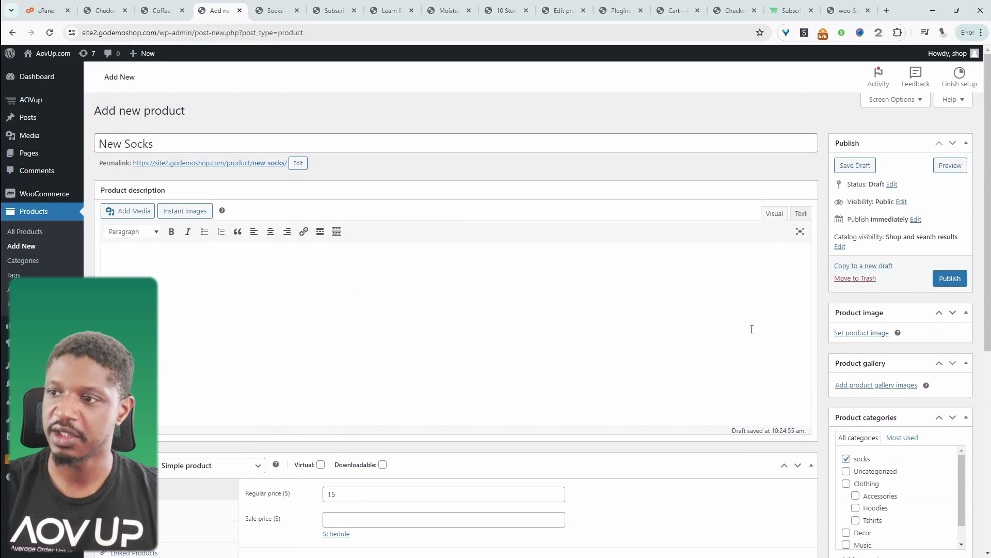
Step: Publish New Socks and open its store page in a separate tab, closing the old Socks page
left_click(949, 280)
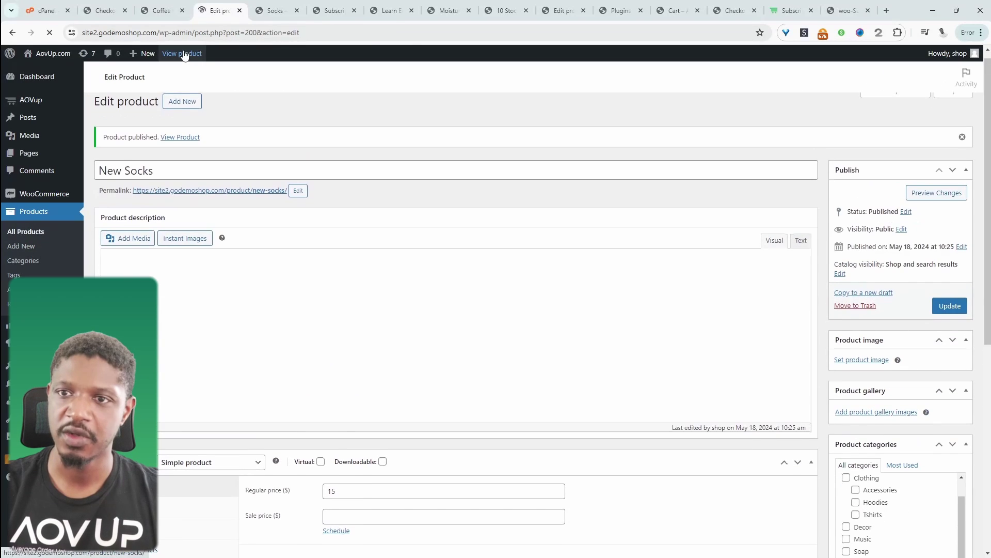
left_click(184, 54)
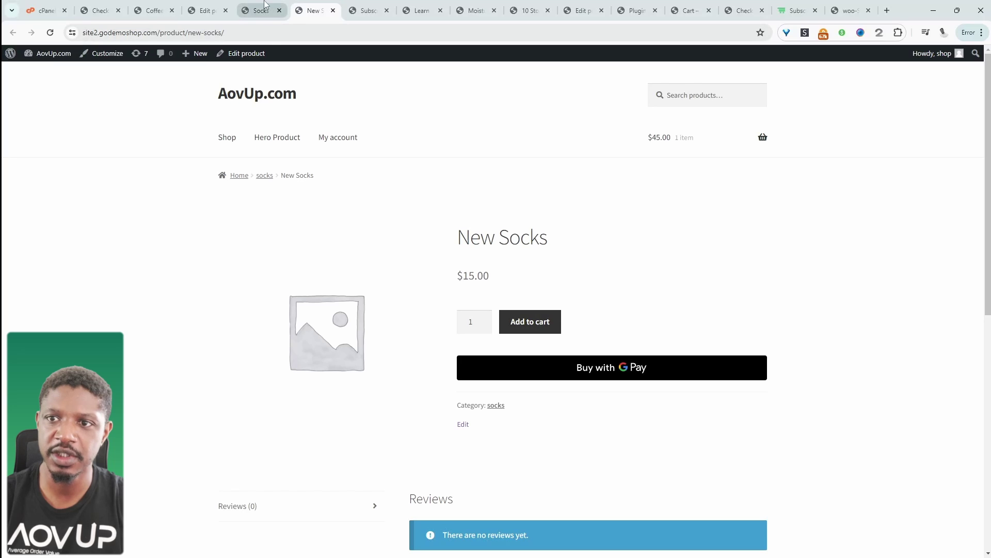
left_click(279, 10)
Step: Create a new global subscription plan in the AOVup Subscriptions settings and name it For Socks
left_click(207, 10)
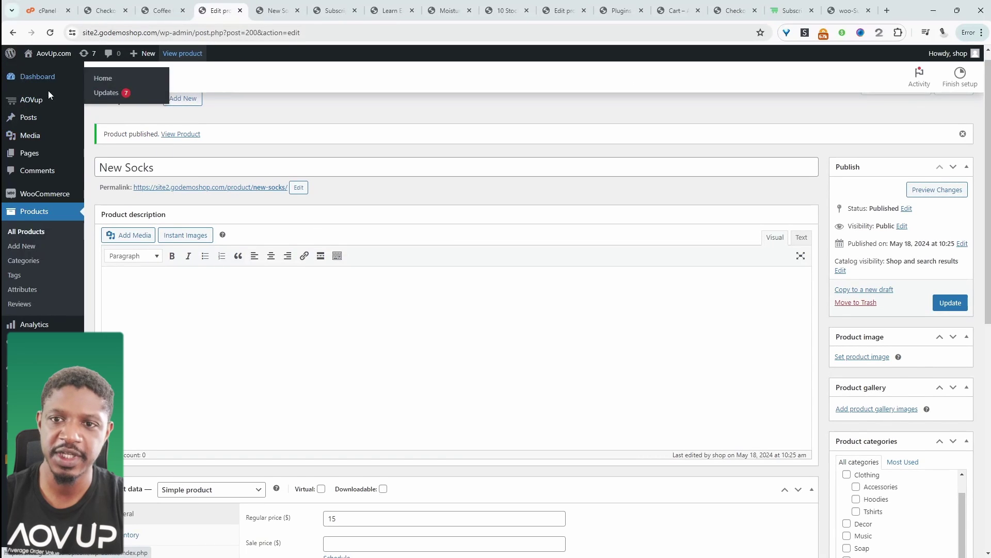
mouse_move(45, 102)
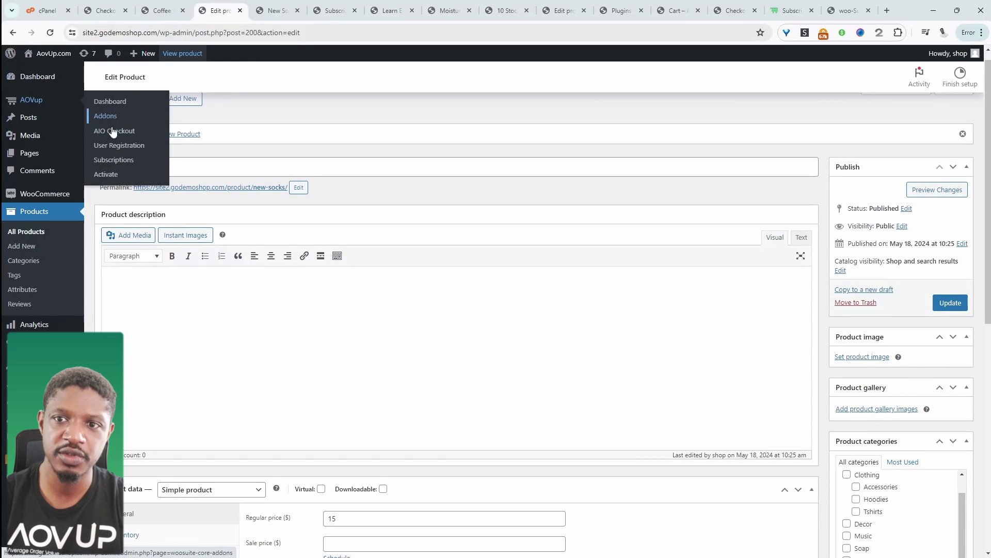
left_click(117, 164)
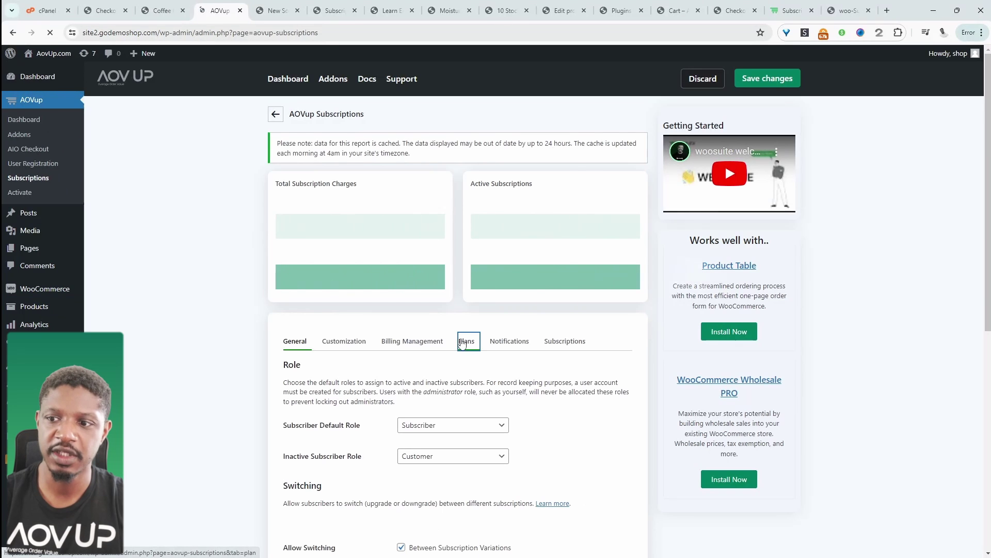
left_click(463, 342)
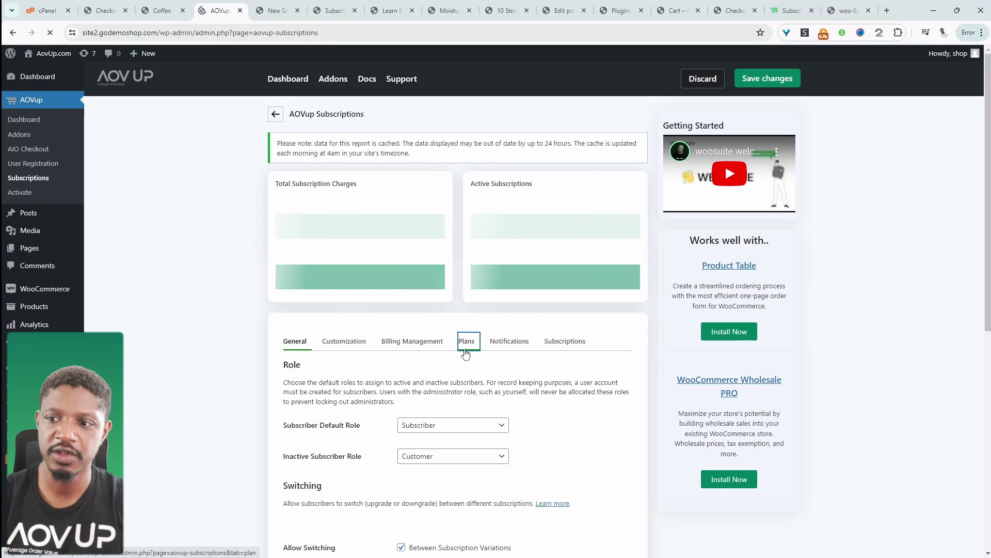
left_click(593, 413)
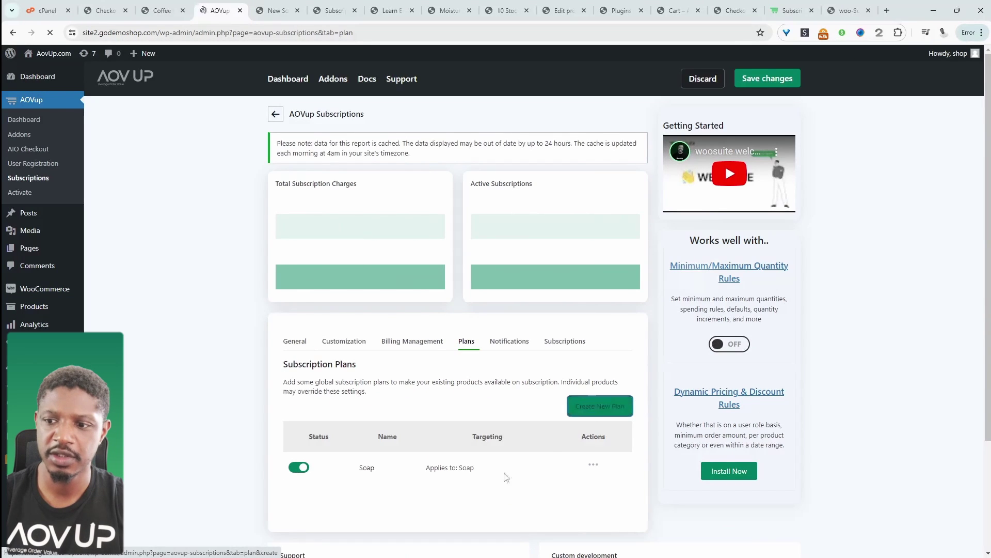
left_click(448, 256)
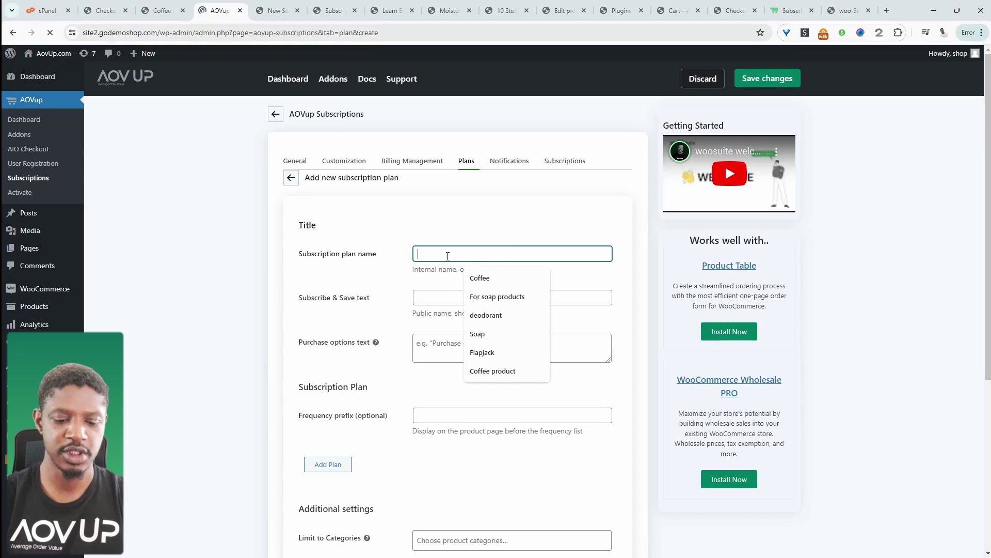
type("For Socks")
left_click(409, 221)
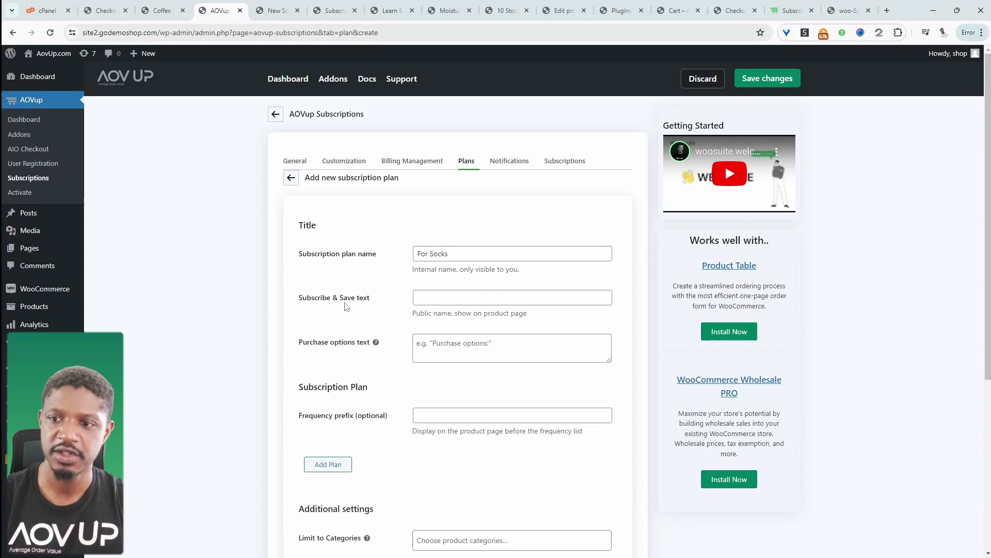
Step: Set the plan's Subscribe & Save text to Autoship, purchase options text to Purchase Options, and frequency prefix to Delivery
left_click(436, 299)
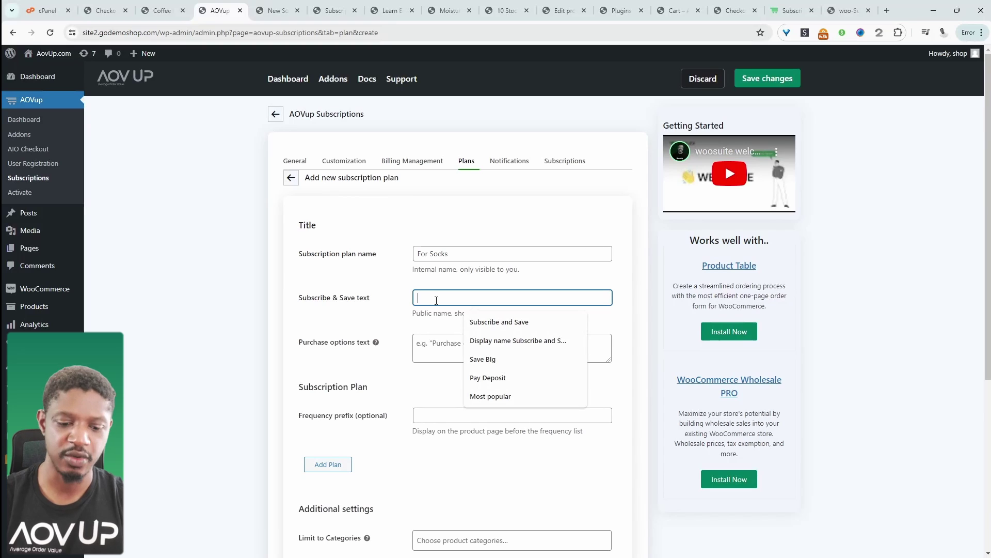
type("Autoship")
left_click(448, 344)
type("Purchase Options")
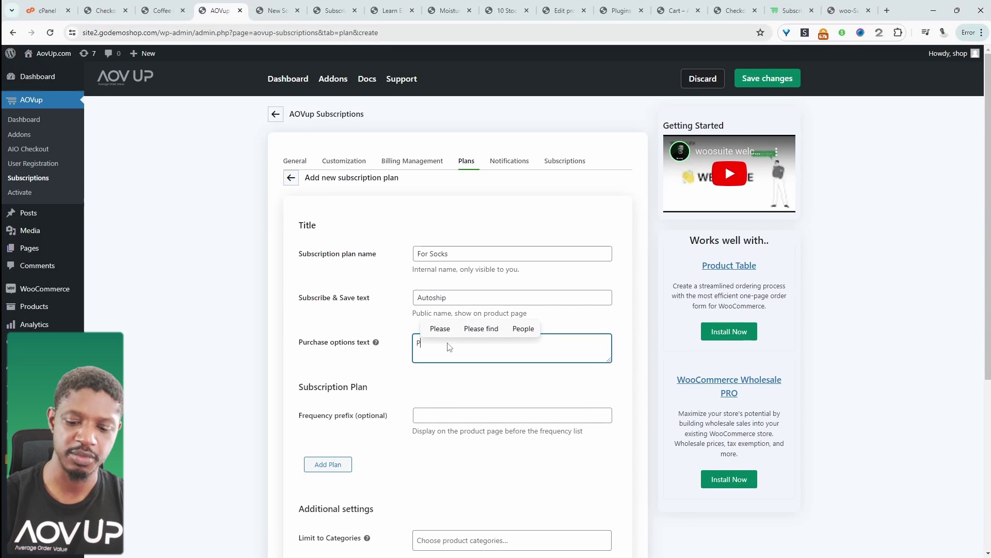
scroll(385, 380, "down", 2)
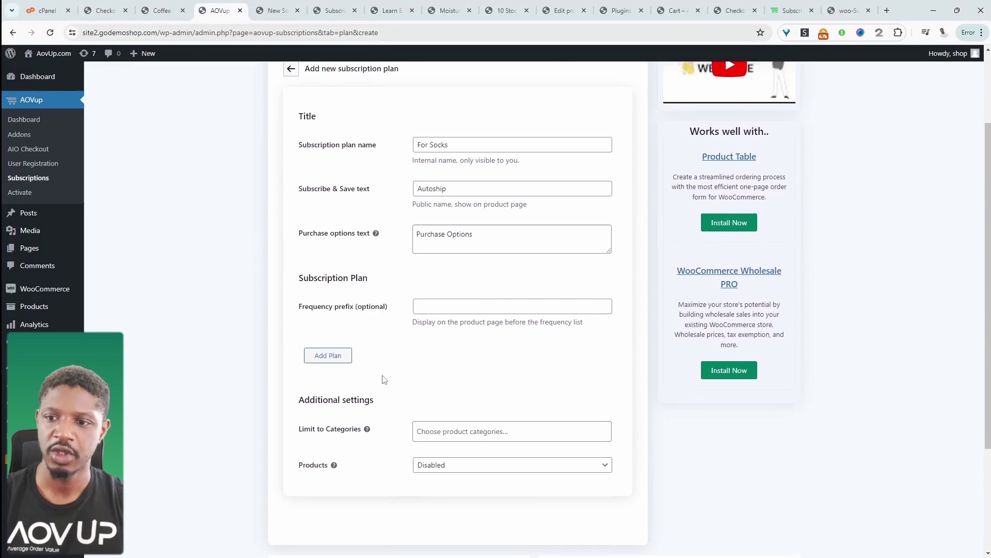
left_click(444, 298)
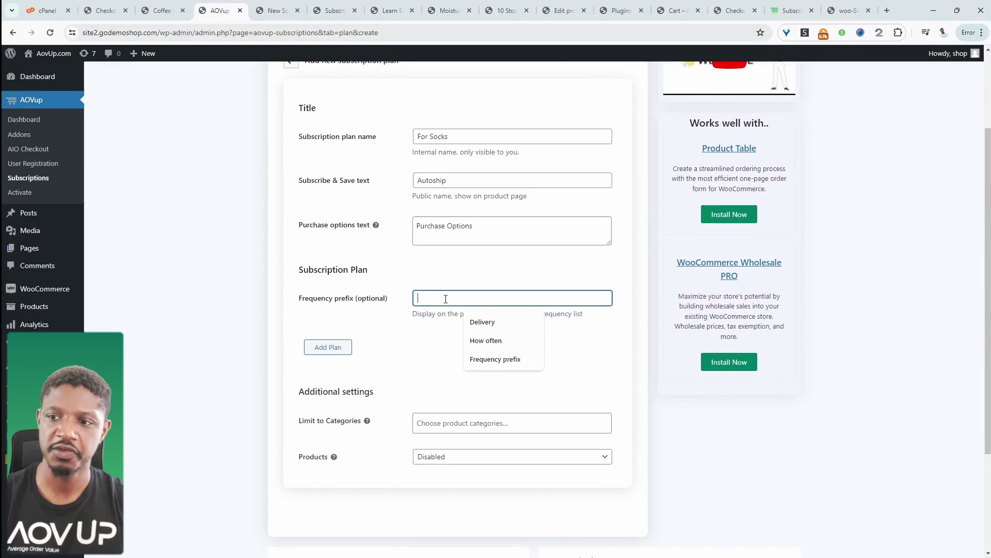
left_click(481, 323)
Step: Add a plan option billed every month with the display name Monthly, leaving the discount empty
left_click(328, 346)
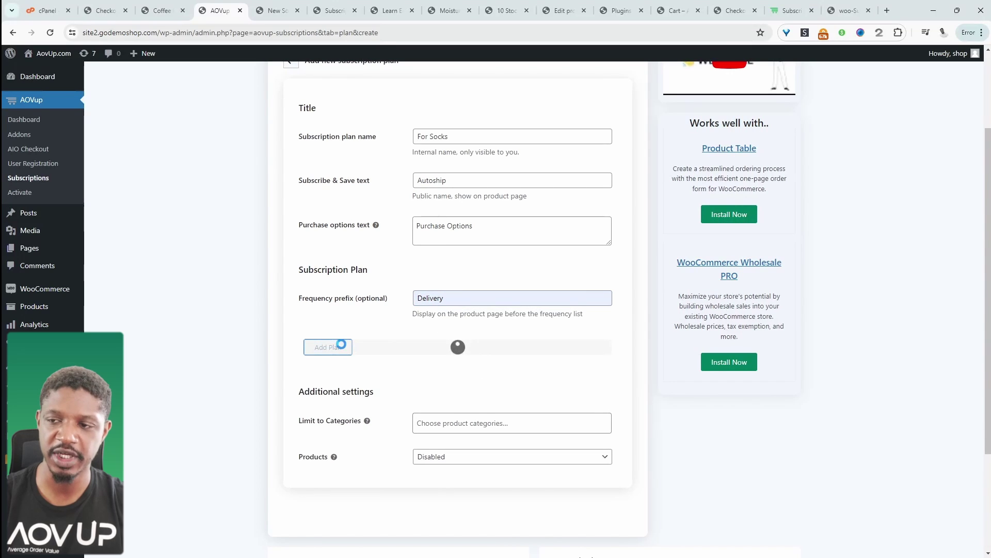
left_click(413, 382)
left_click(457, 380)
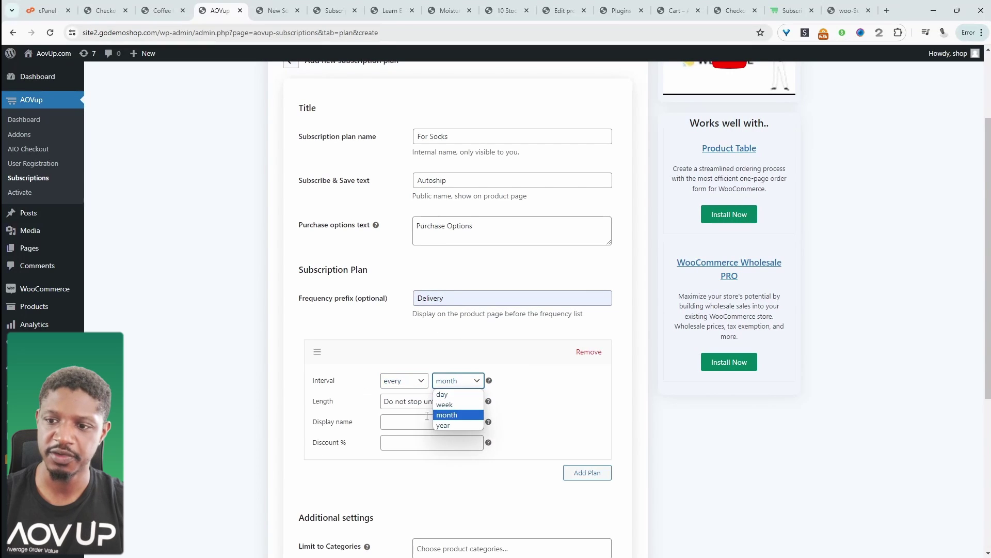
left_click(428, 416)
left_click(427, 420)
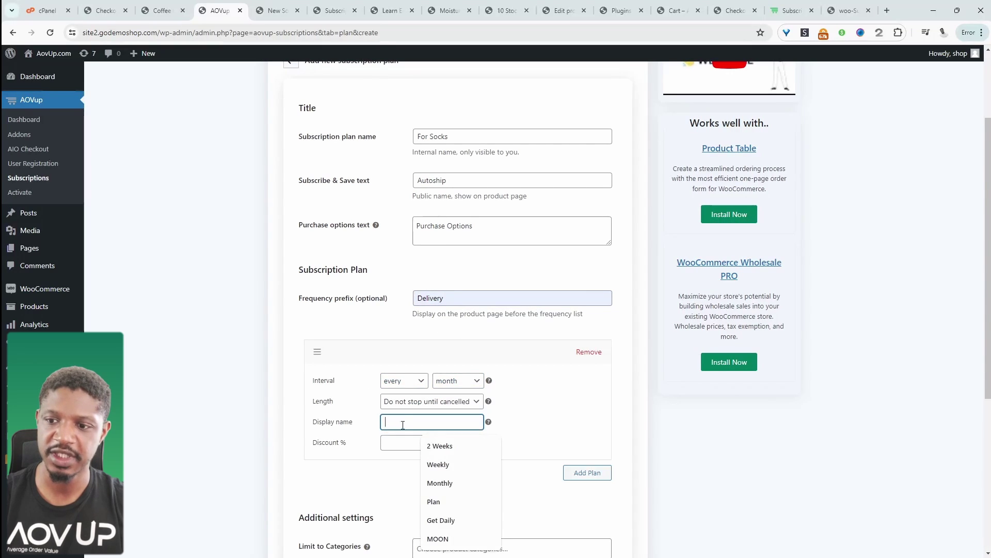
left_click(440, 482)
left_click(448, 445)
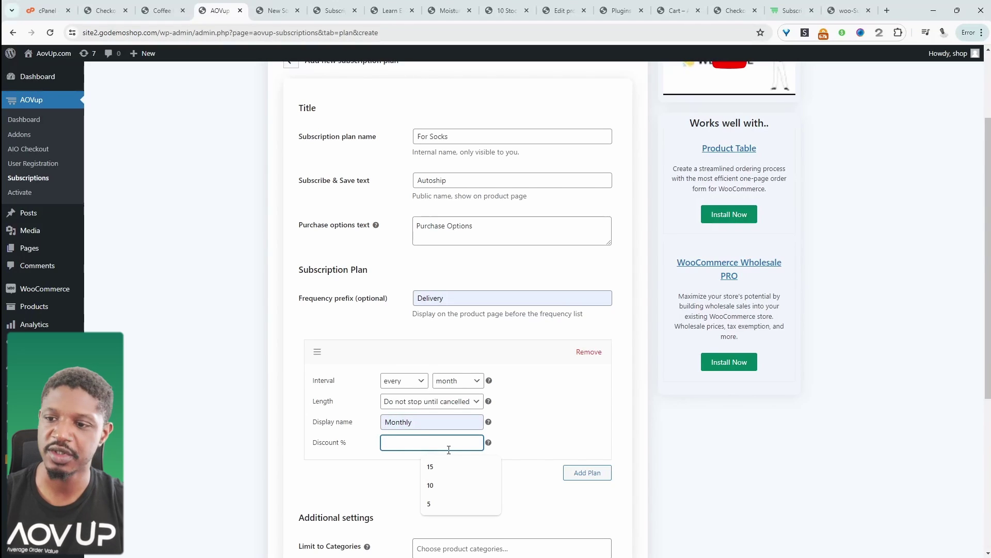
left_click(562, 432)
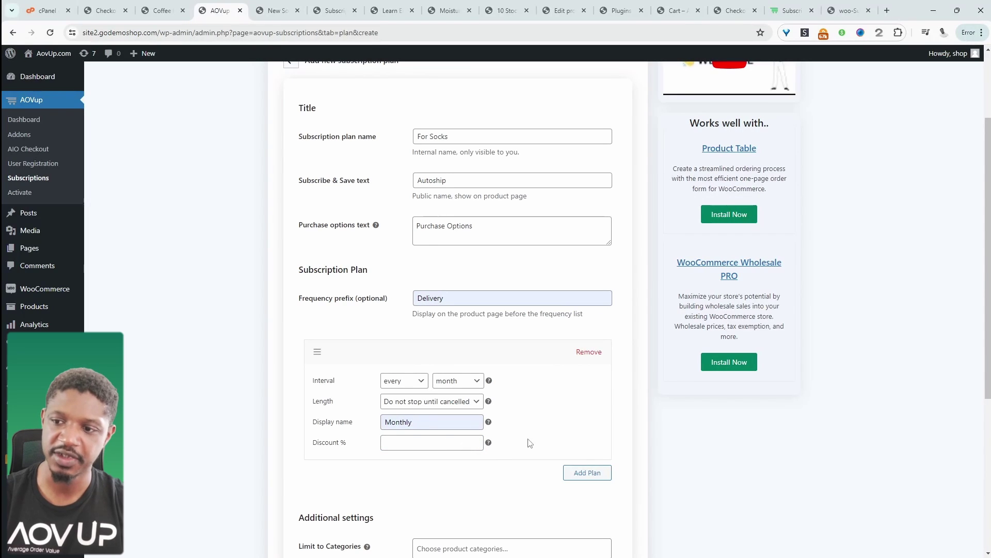
Step: Add a second plan option with an interval of every 3rd month and the display name 3 months
left_click(583, 472)
scroll(480, 470, "down", 3)
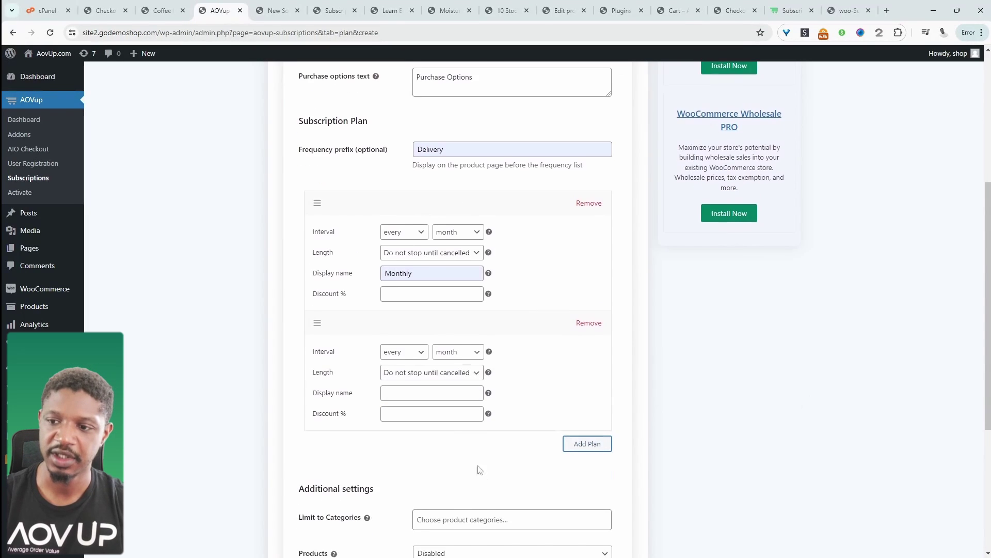
scroll(480, 469, "up", 1)
left_click(405, 363)
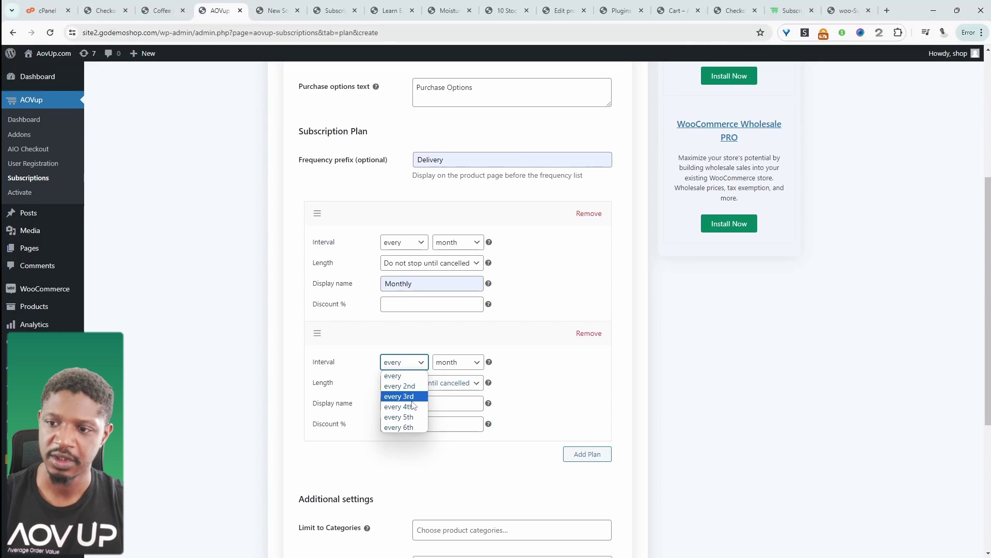
left_click(408, 397)
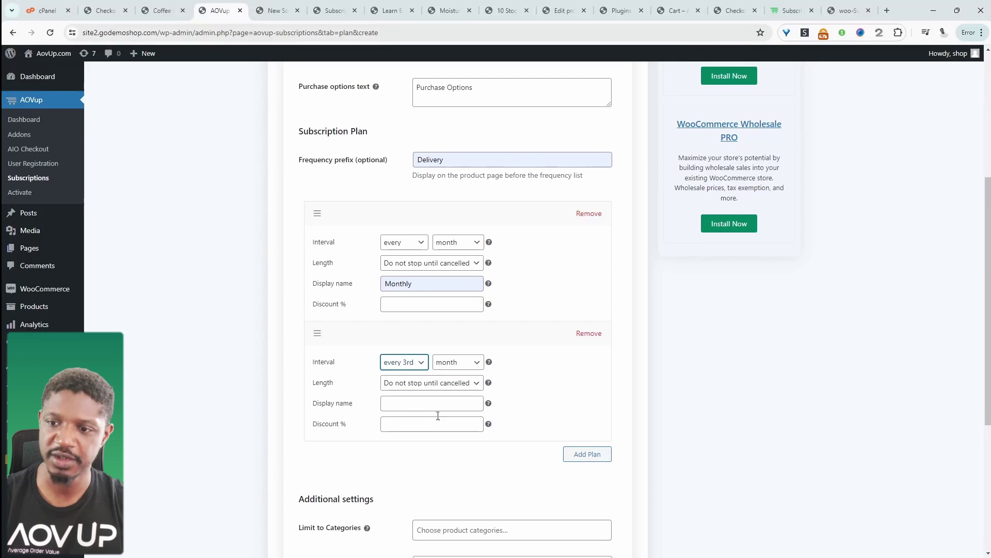
left_click(438, 405)
left_click(441, 445)
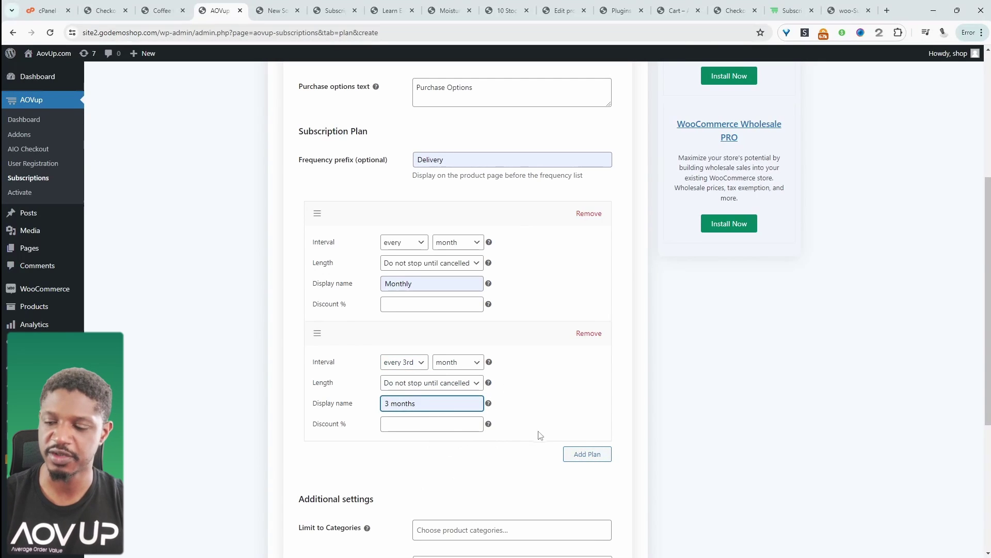
Step: Limit the subscription plan to the socks category and save the changes
scroll(524, 426, "down", 3)
left_click(465, 341)
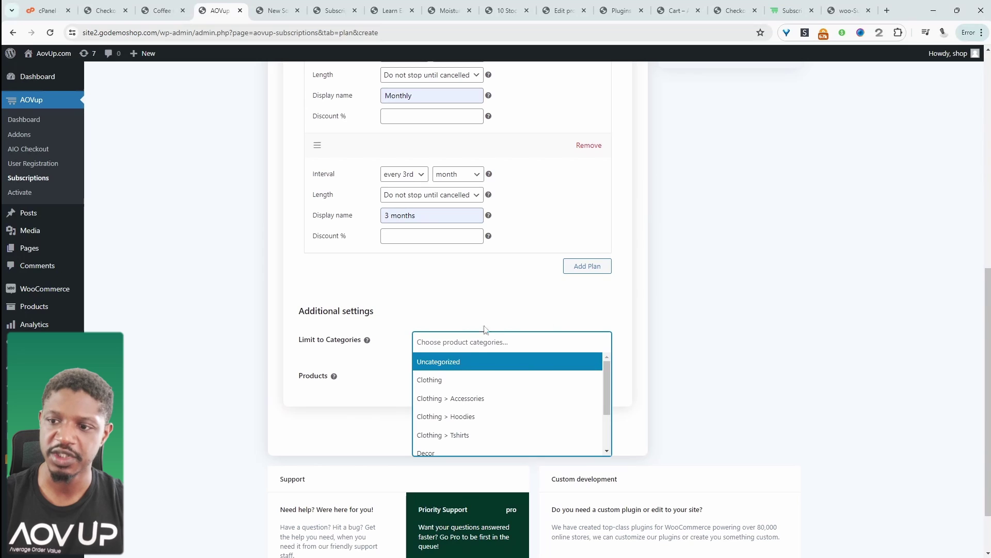
scroll(464, 408, "down", 2)
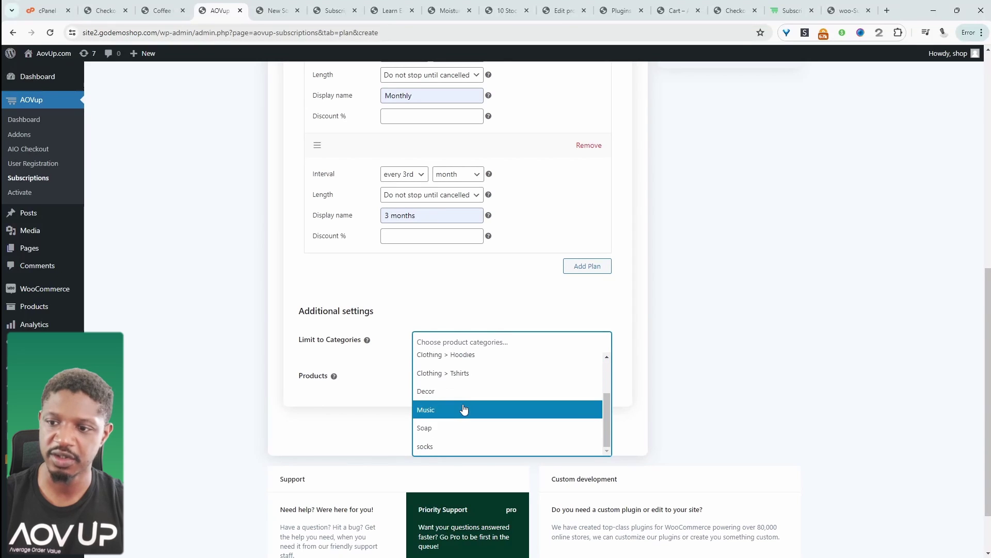
left_click(443, 444)
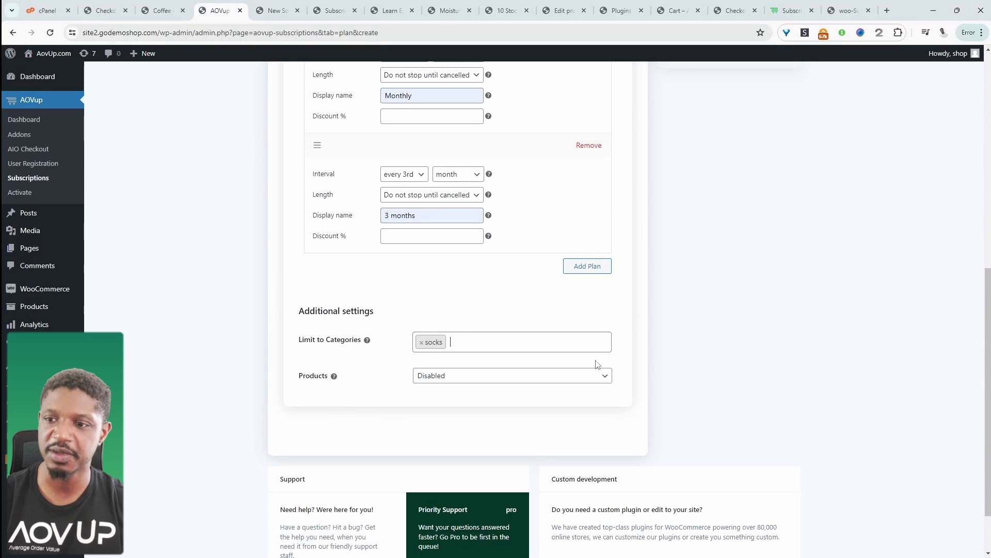
scroll(304, 357, "up", 8)
left_click(788, 83)
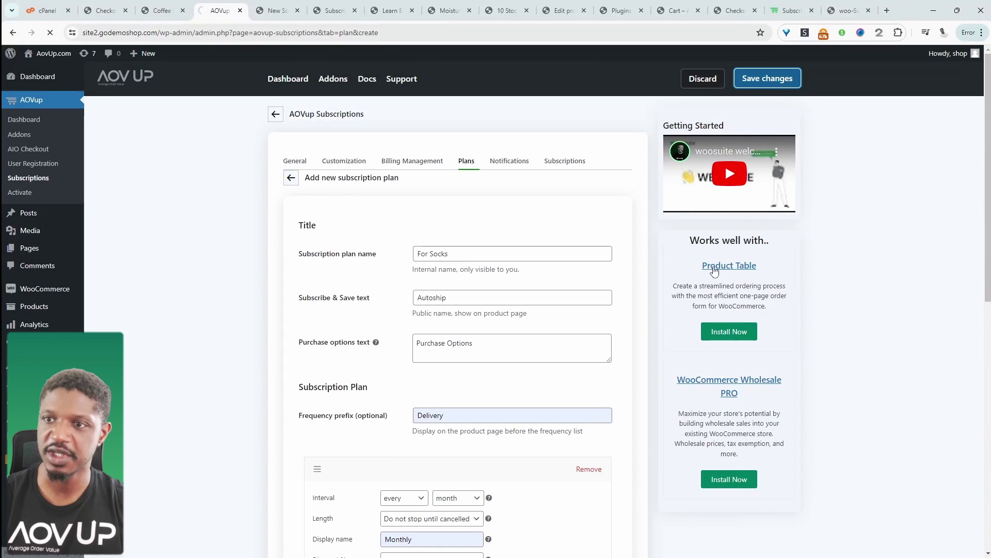
Step: Reload the New Socks store page and choose the Subscribe purchase option with 3 months delivery
key("ctrl+Tab")
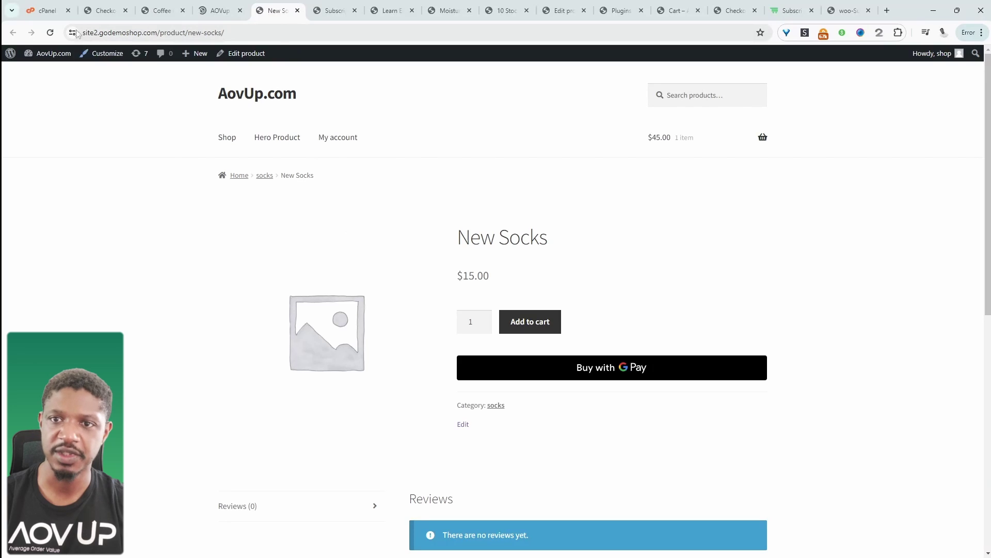
left_click(50, 32)
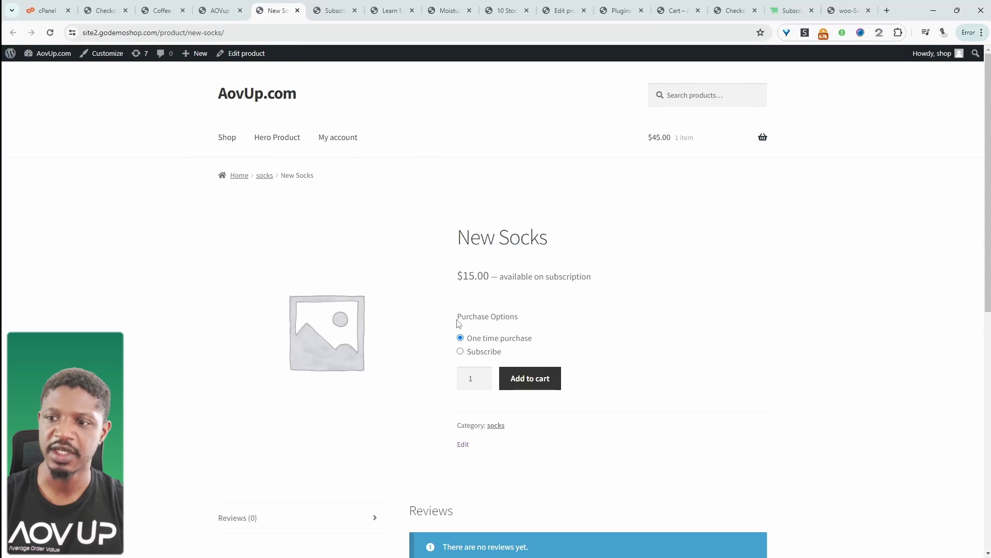
left_click_drag(469, 277, 498, 277)
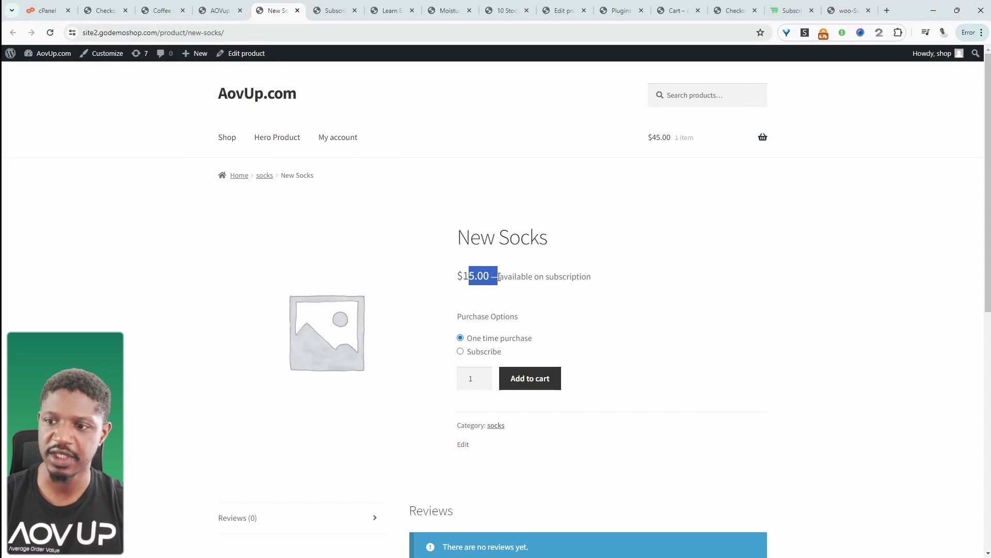
left_click(472, 354)
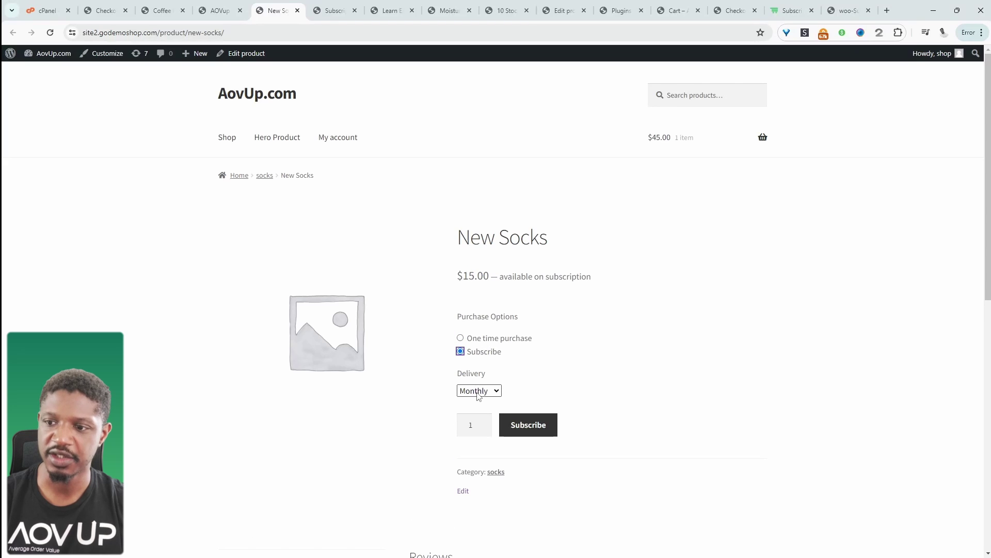
left_click(478, 392)
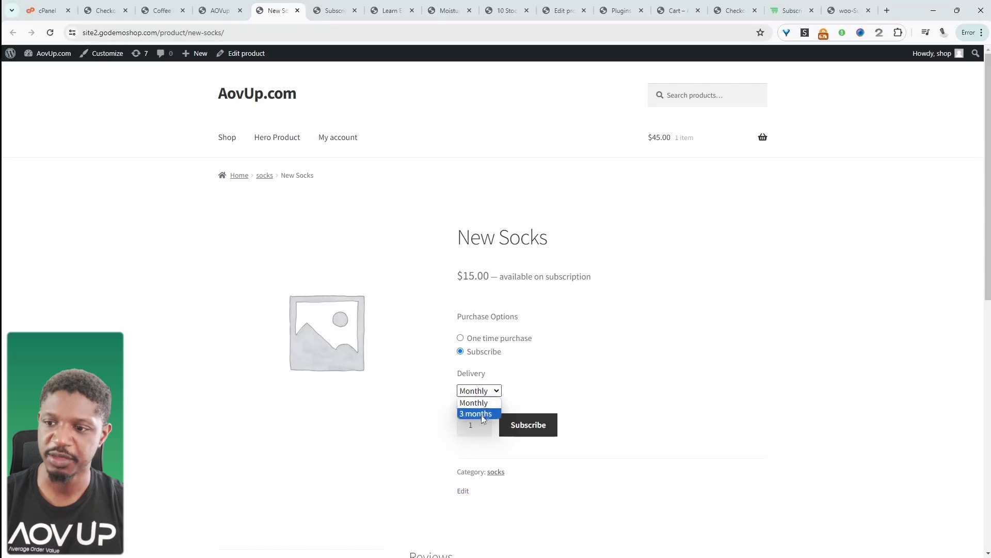
left_click(482, 413)
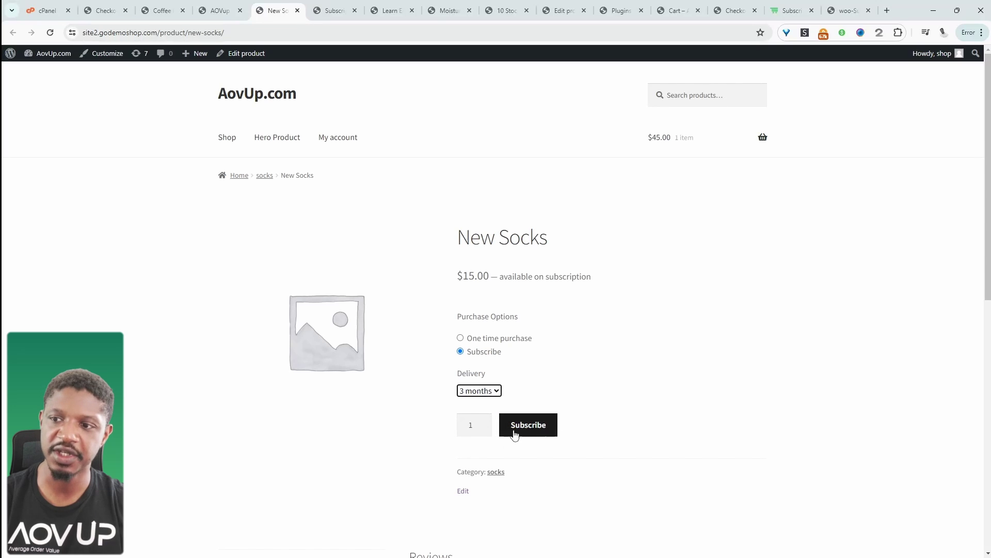